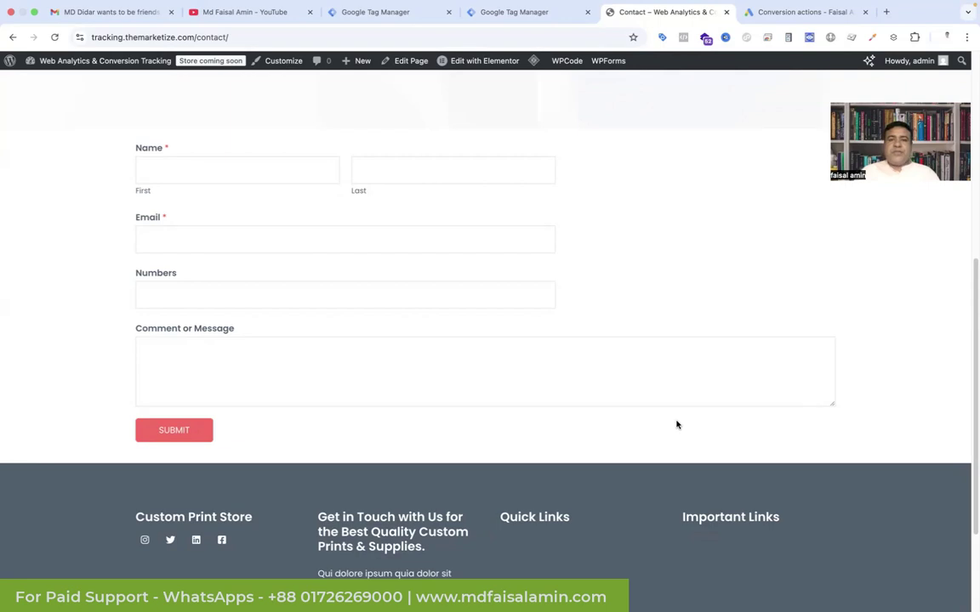
Step: Switch from the WordPress contact page to the Google Ads Conversion actions tab
left_click(757, 12)
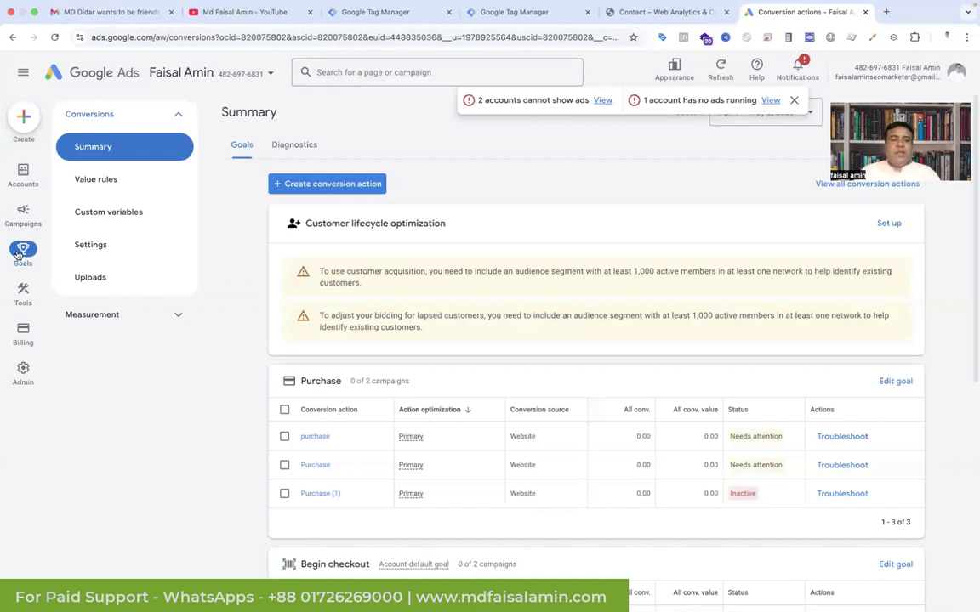
Step: Create a conversion action imported from CRMs or files, tracking clicks, with the data source skipped
left_click(337, 187)
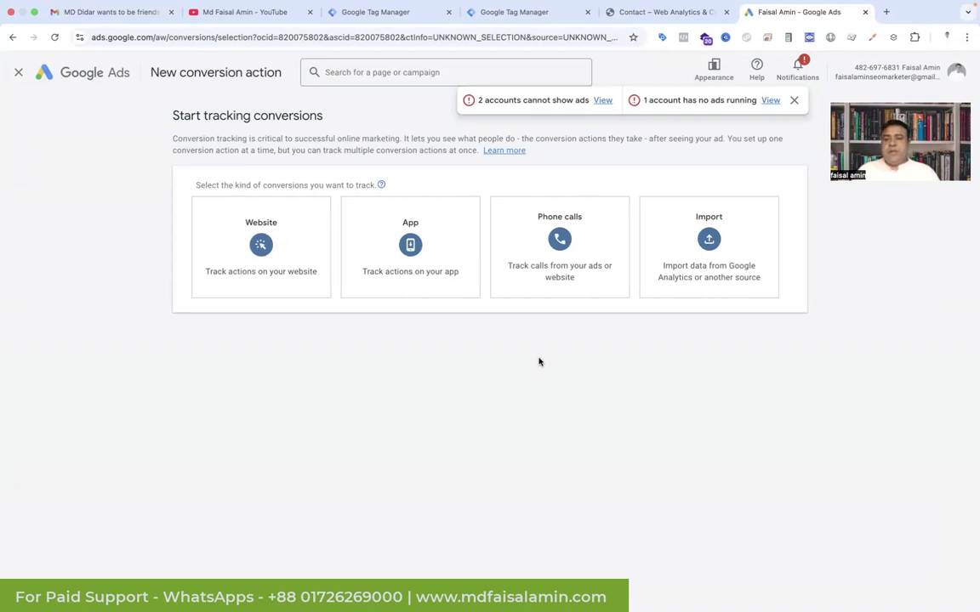
left_click(727, 261)
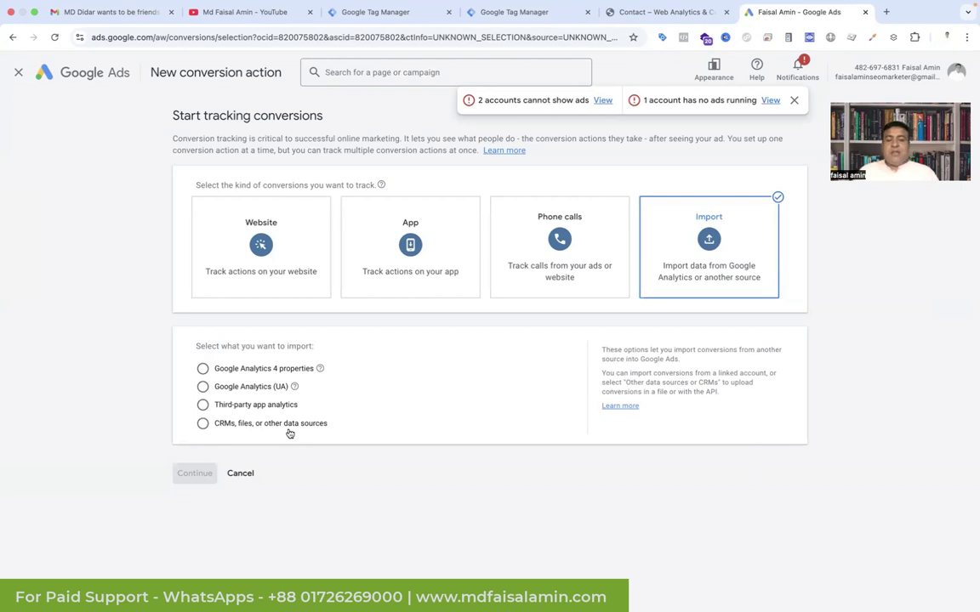
left_click(203, 425)
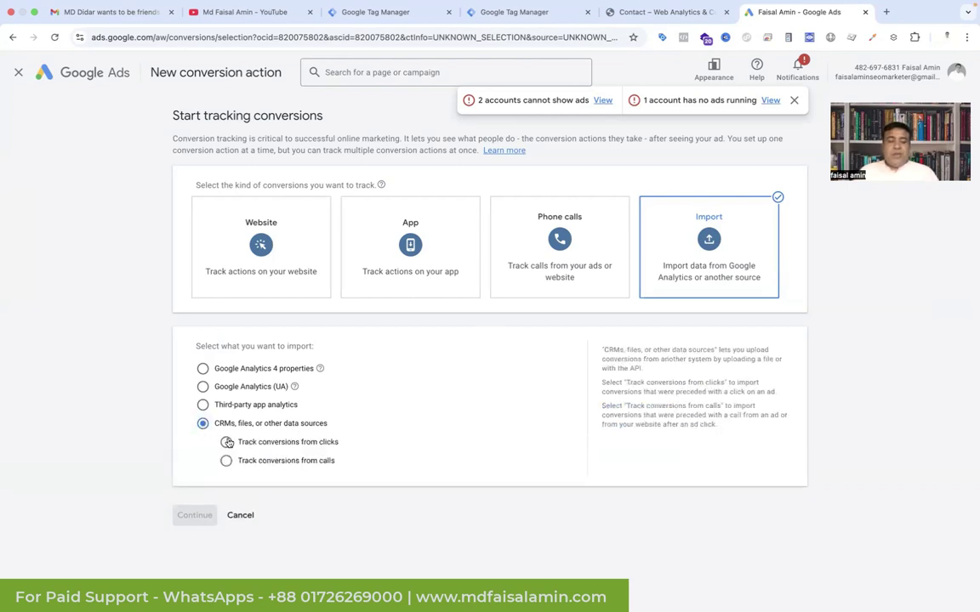
left_click(226, 443)
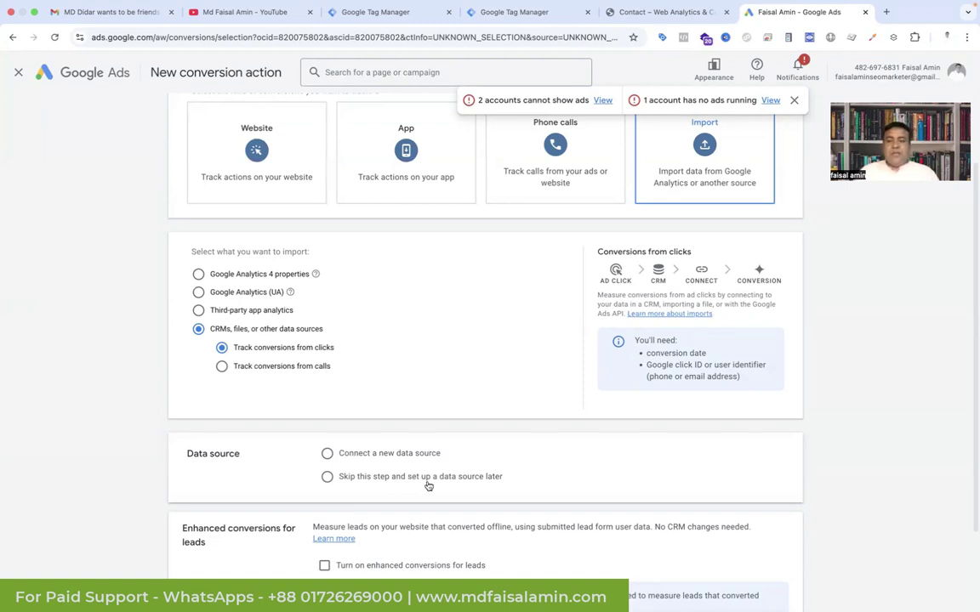
left_click(327, 478)
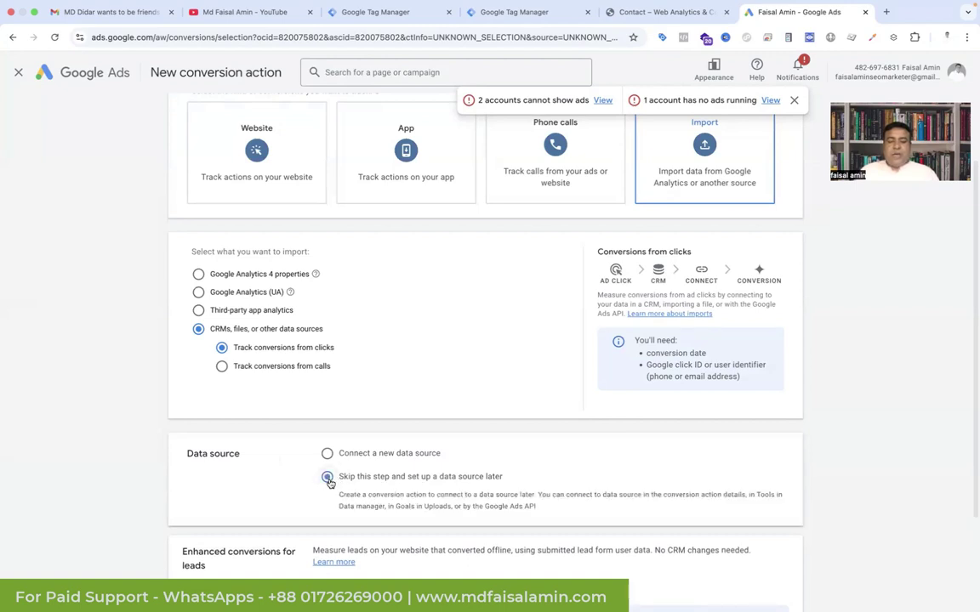
scroll(328, 476, "down", 3)
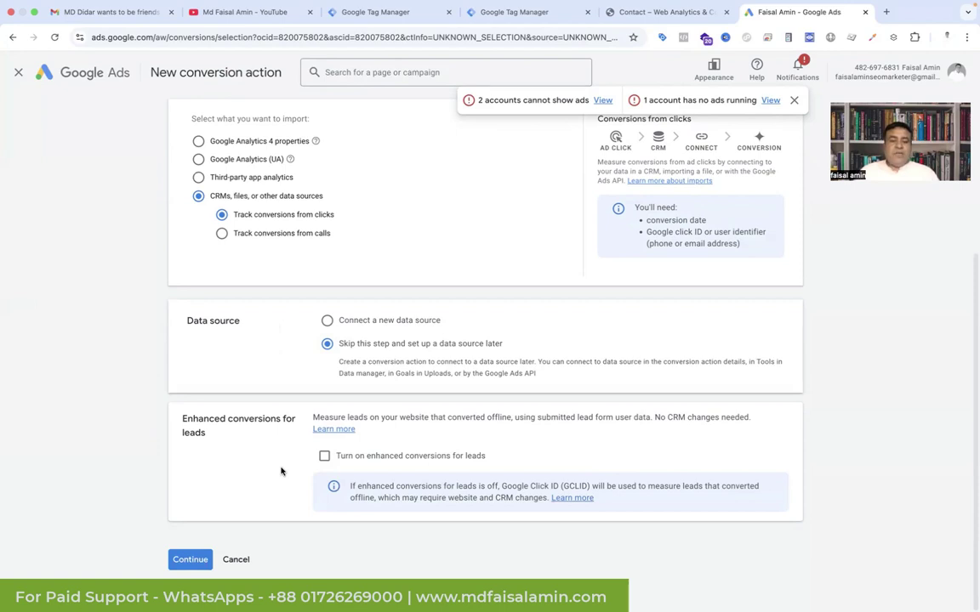
left_click(189, 560)
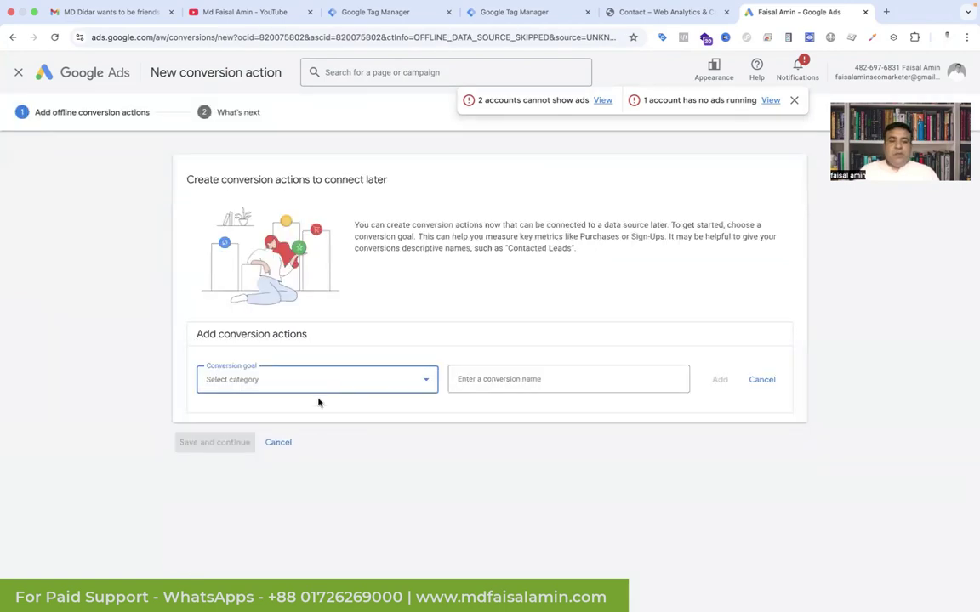
Step: Add a Qualified lead conversion action named 'Offline Conversion' and open its Settings dropdown
left_click(364, 387)
left_click(403, 418)
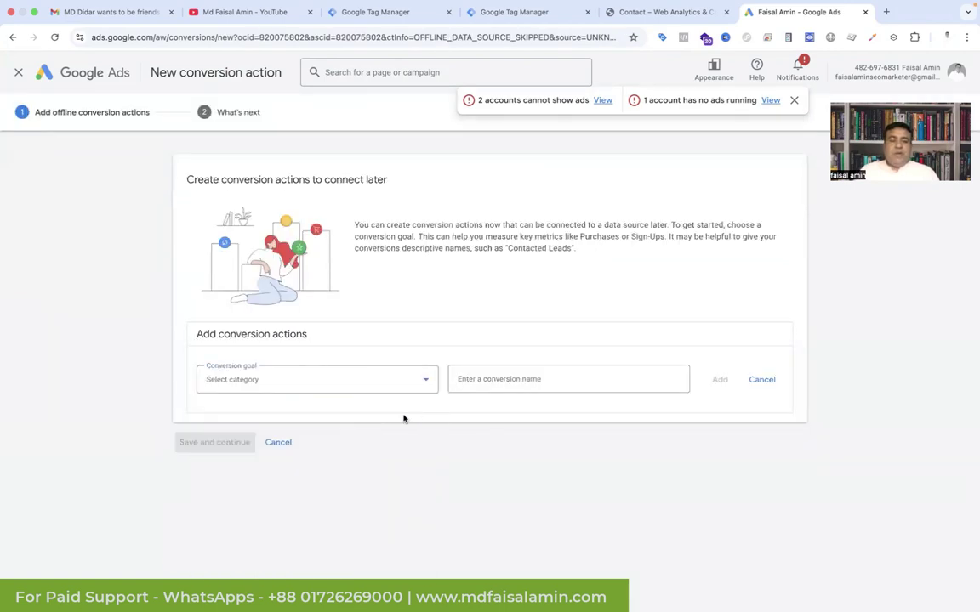
left_click(347, 386)
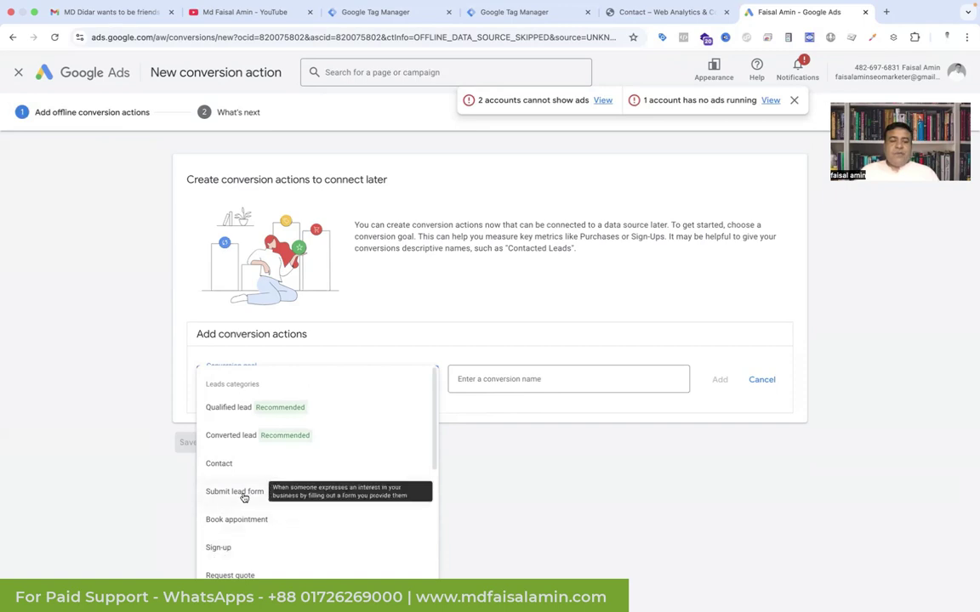
left_click(236, 413)
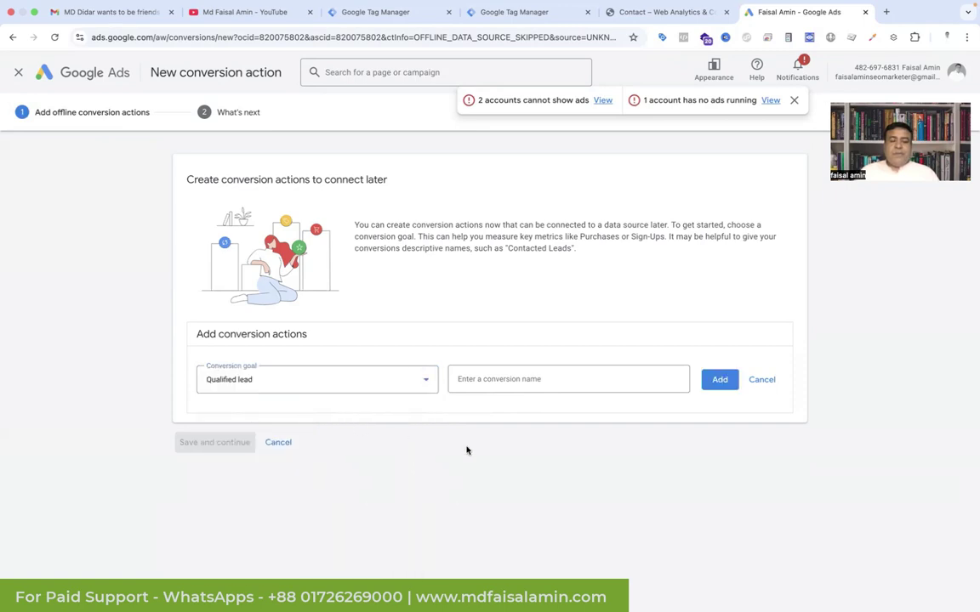
left_click(491, 380)
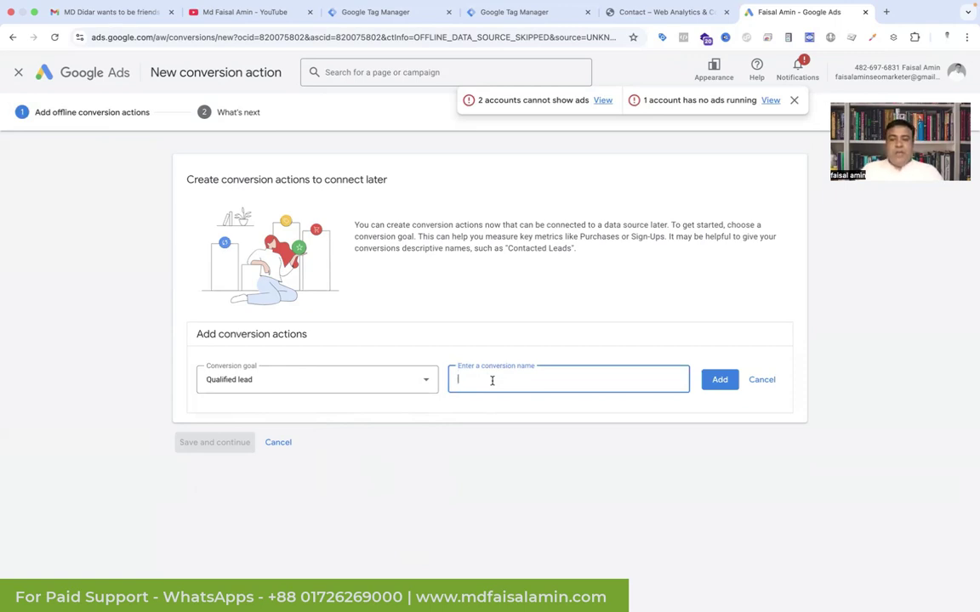
type("Offline Conversi")
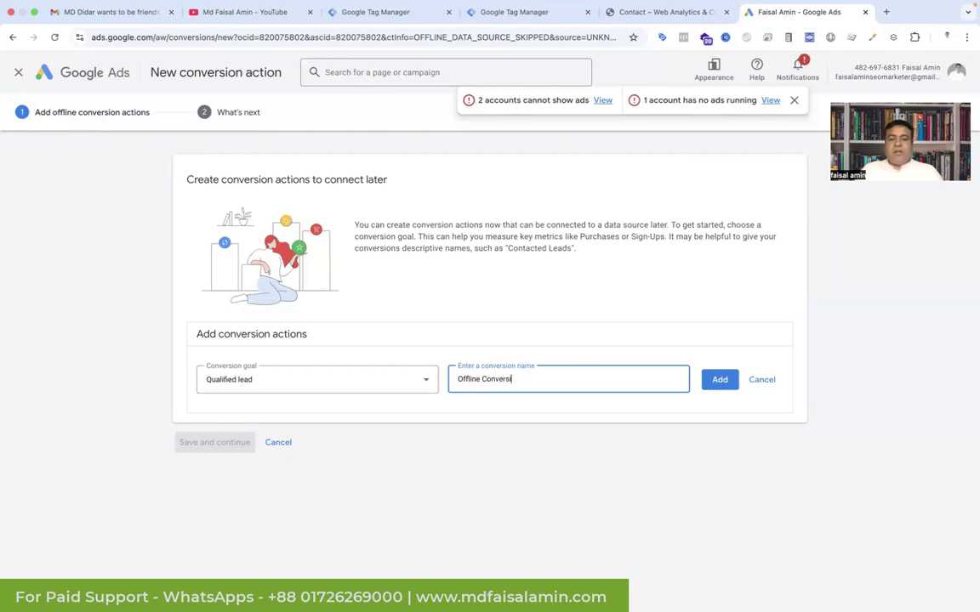
type("on")
left_click(721, 383)
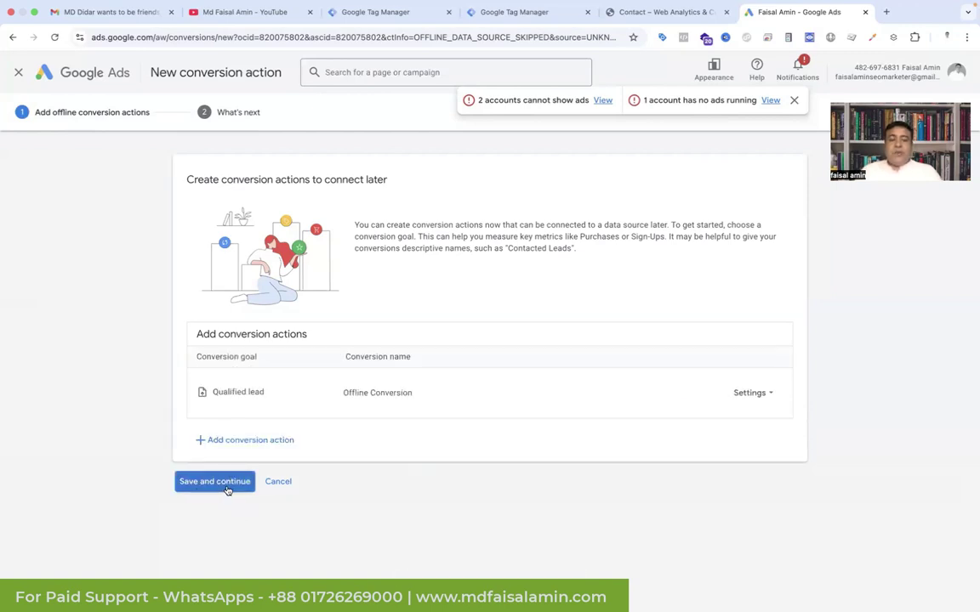
left_click(756, 393)
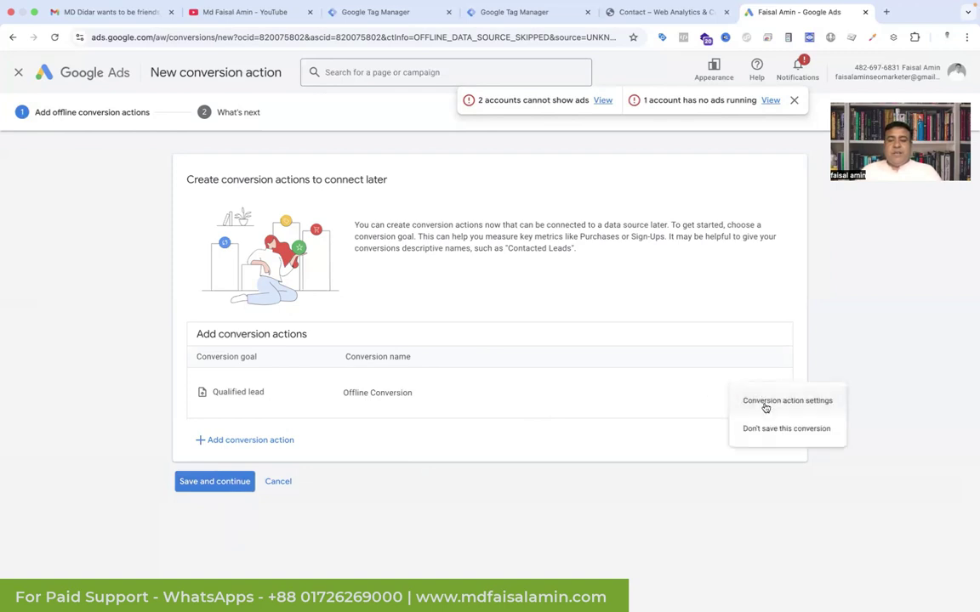
Step: Change the Offline Conversion's default value from 1 to 10 USD and close its settings panel
left_click(765, 401)
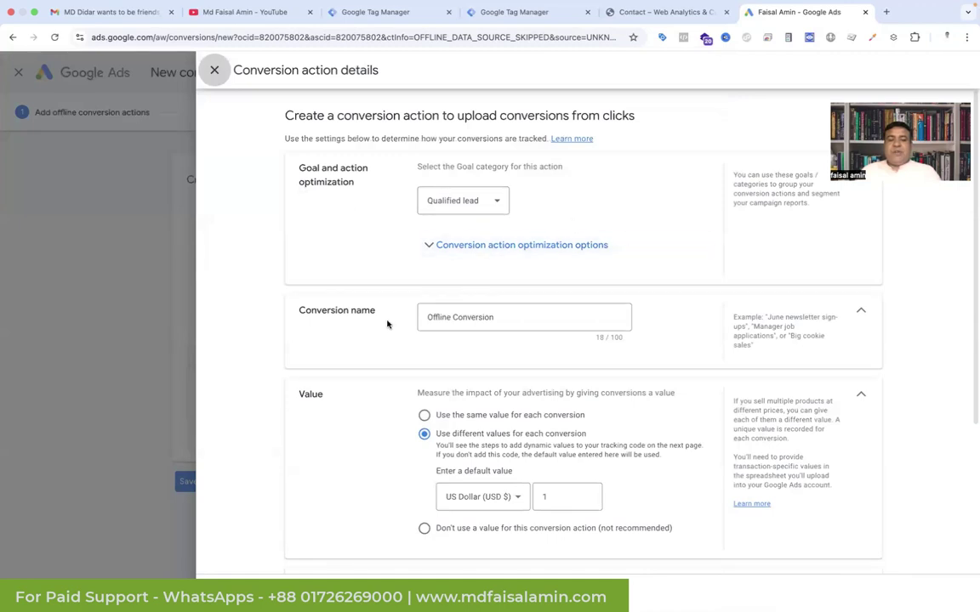
scroll(381, 364, "down", 2)
left_click(555, 404)
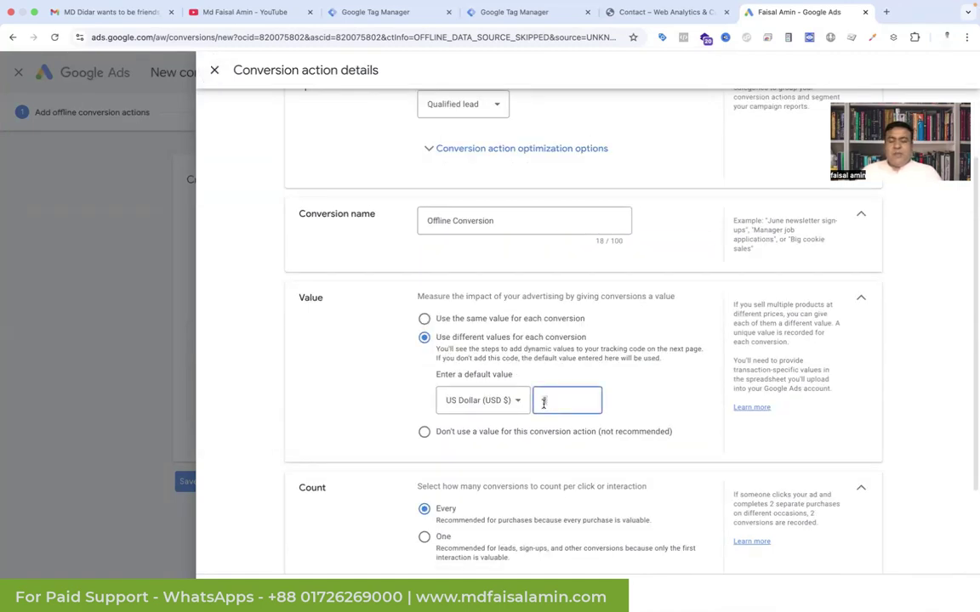
type("0")
scroll(478, 476, "down", 2)
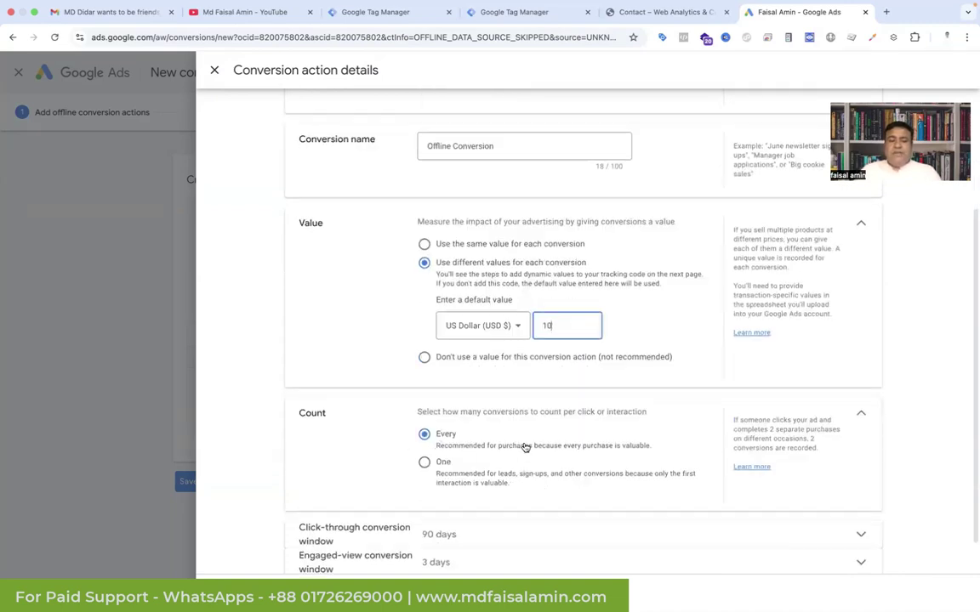
scroll(526, 448, "down", 1)
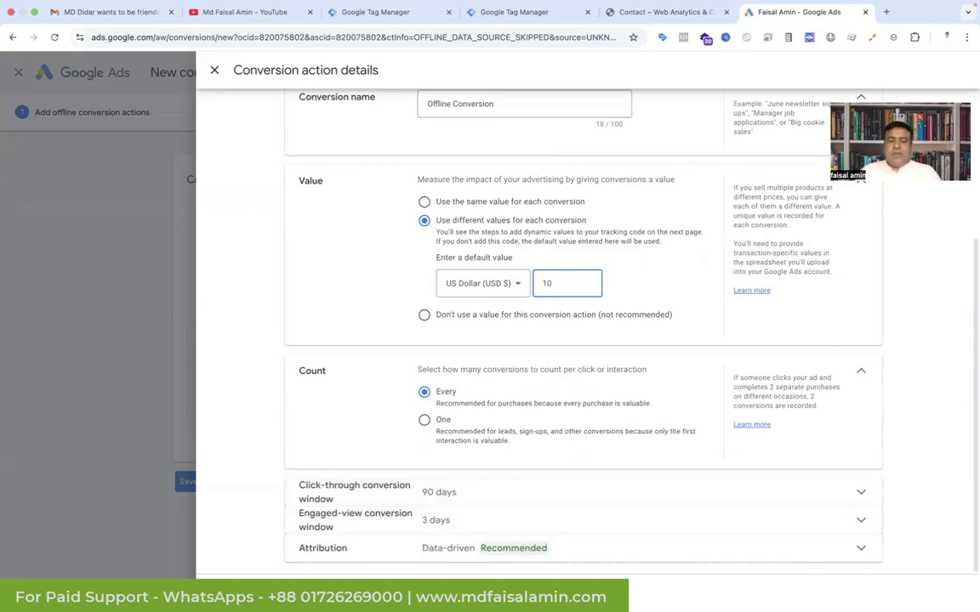
key("Return")
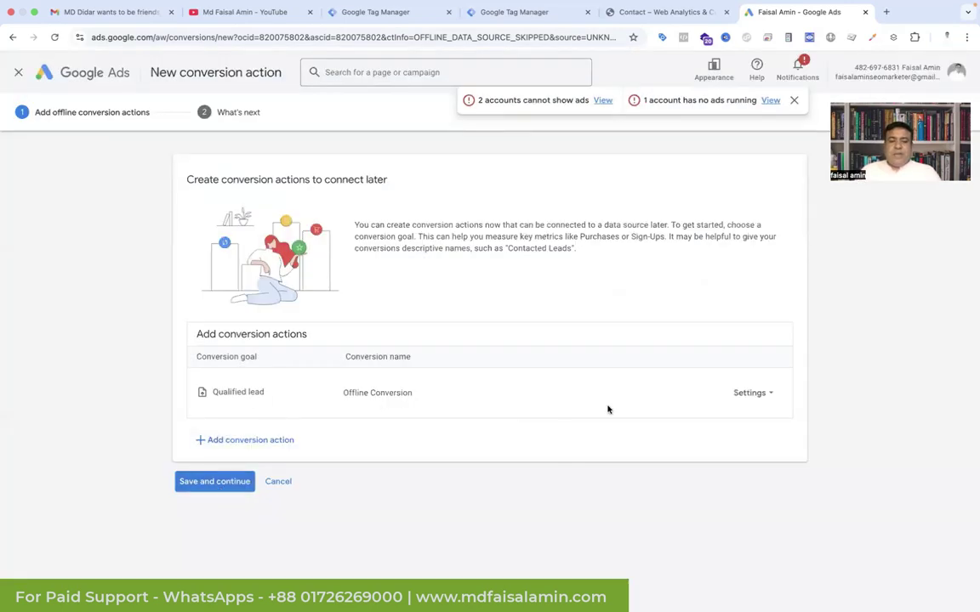
Step: Save the Offline Conversion action and open the Qualified lead summary table in a new tab
left_click(228, 482)
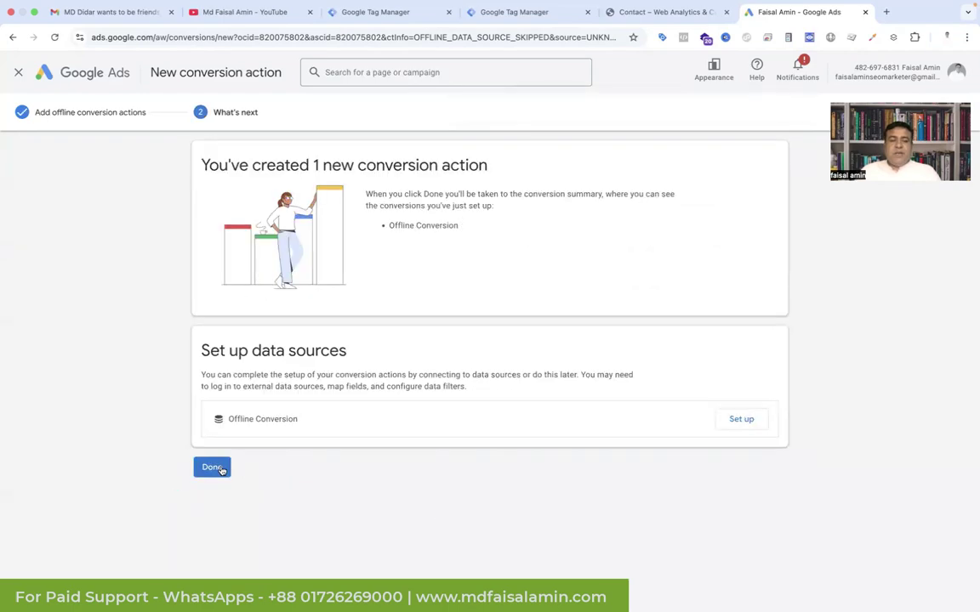
left_click(213, 468)
scroll(443, 371, "down", 3)
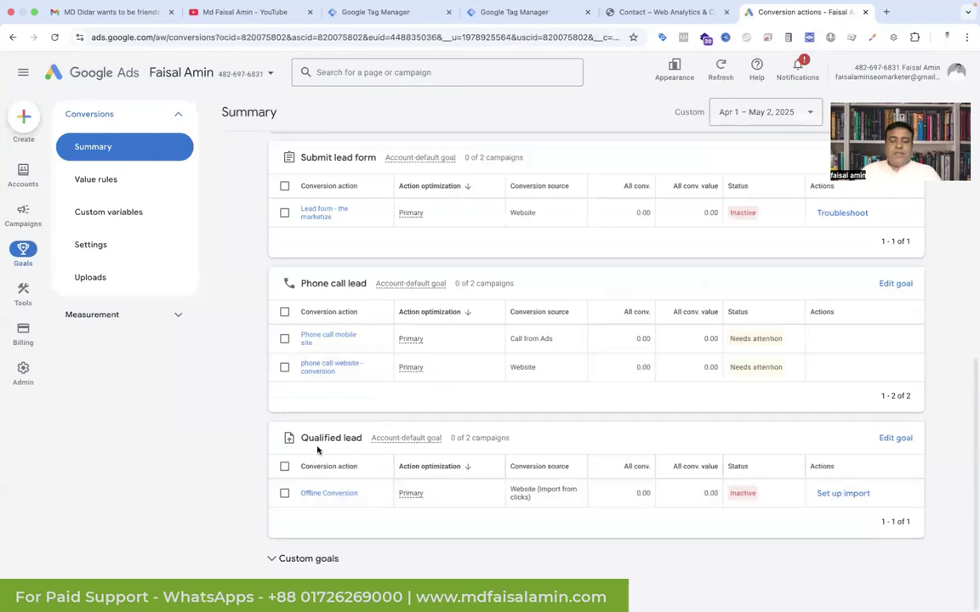
left_click(325, 499)
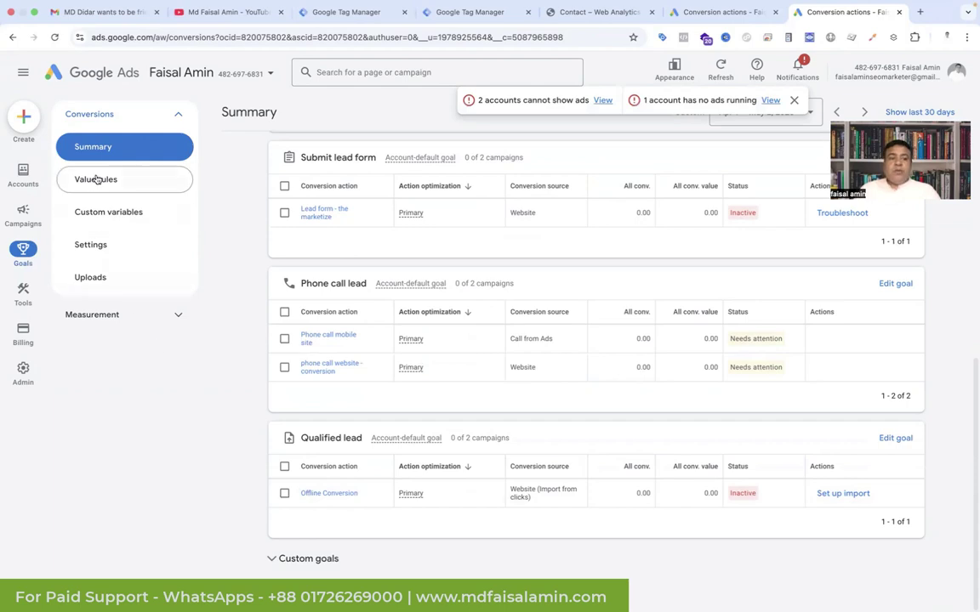
Step: Try a new upload under Uploads, then return to Summary and set up import for Offline Conversion
left_click(95, 279)
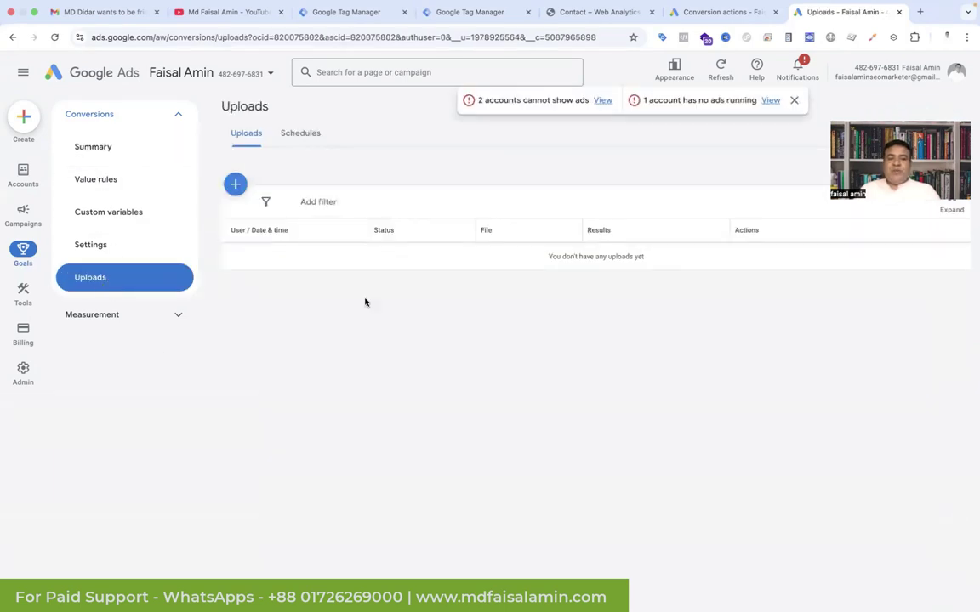
left_click(235, 186)
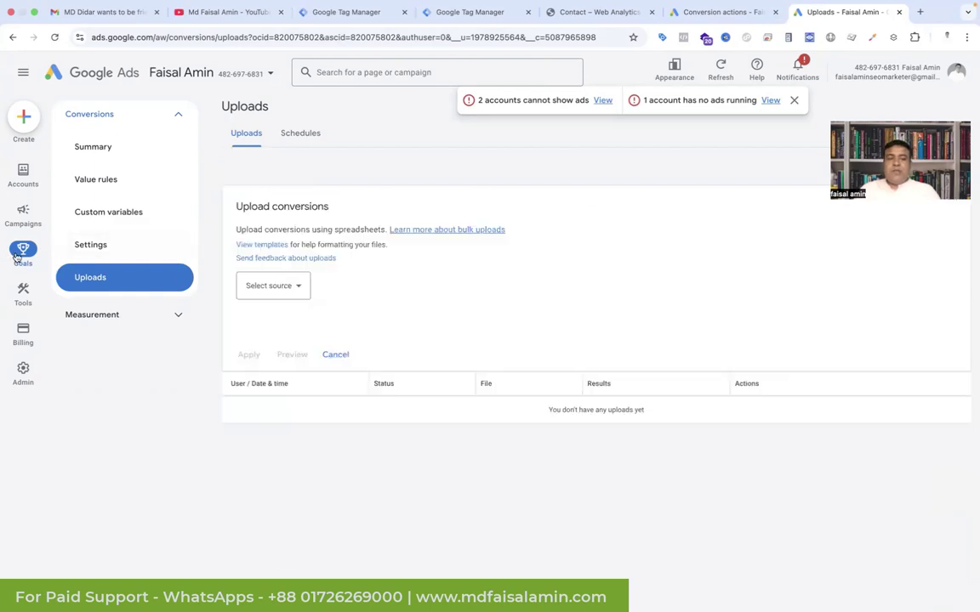
left_click(19, 253)
scroll(469, 411, "down", 5)
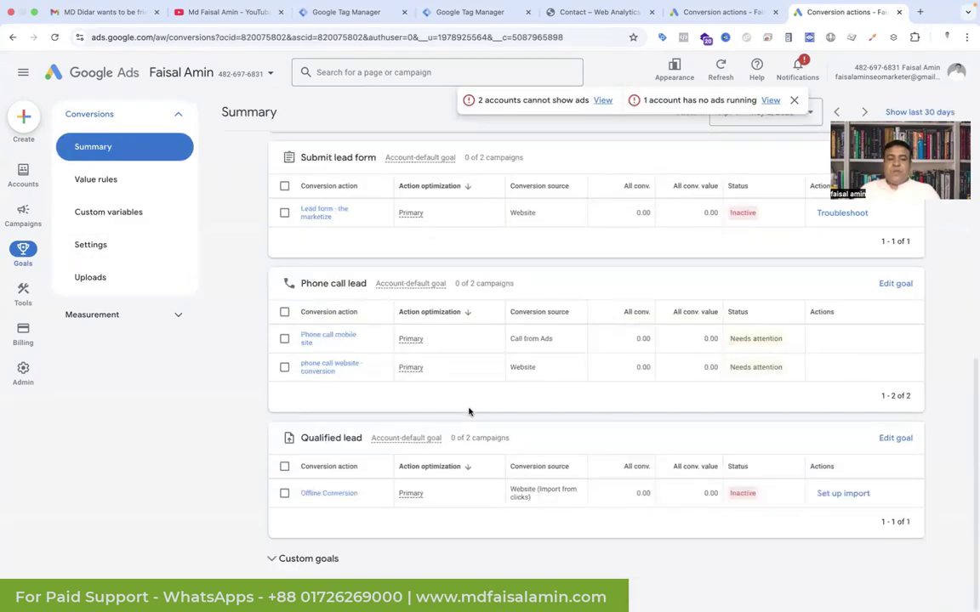
left_click(842, 494)
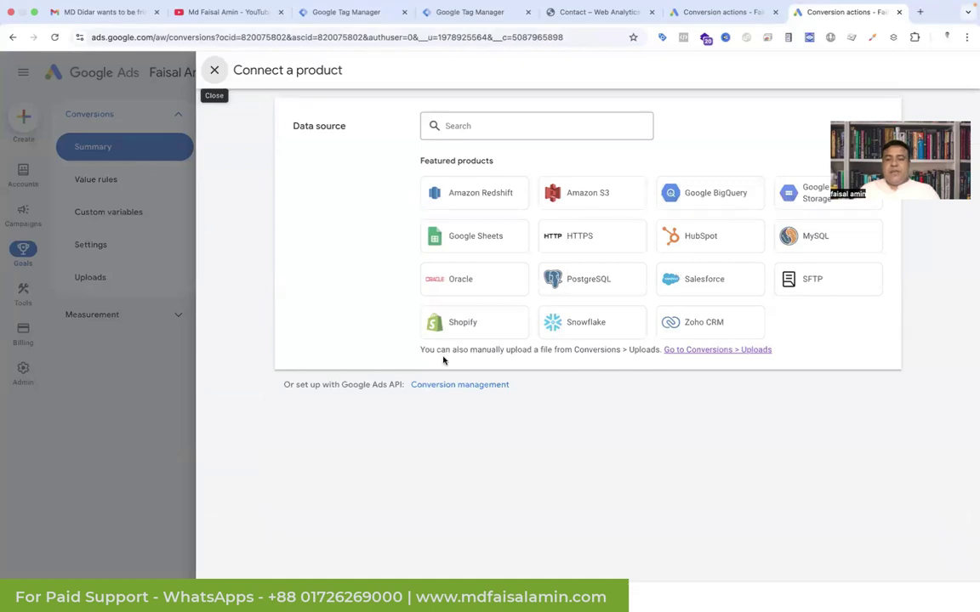
Step: Open Conversions > Uploads in a new tab, then return and close the data source panel
left_click(691, 350)
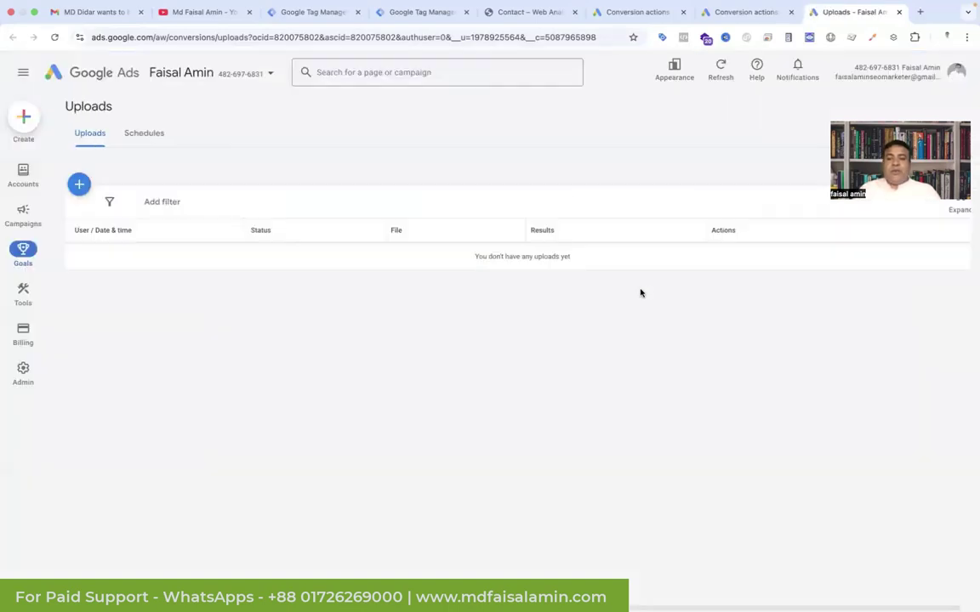
left_click(746, 13)
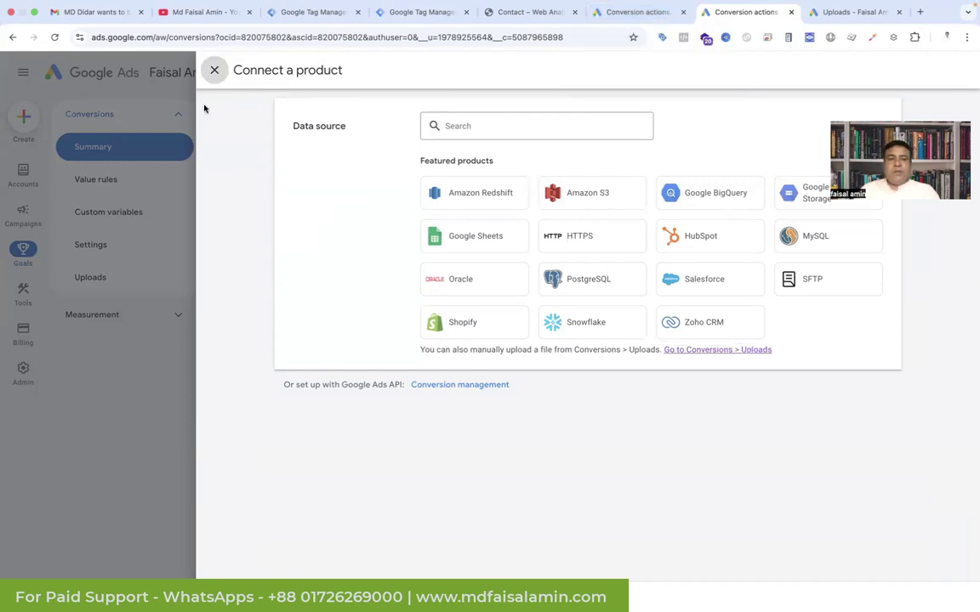
left_click(214, 70)
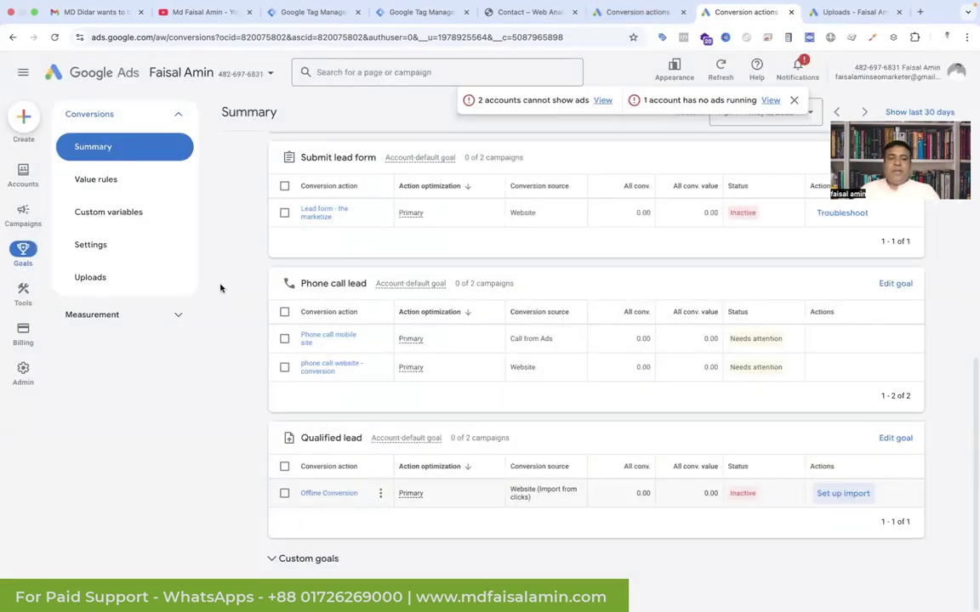
Step: Start a new upload with the + button on the conversion Uploads page
left_click(110, 286)
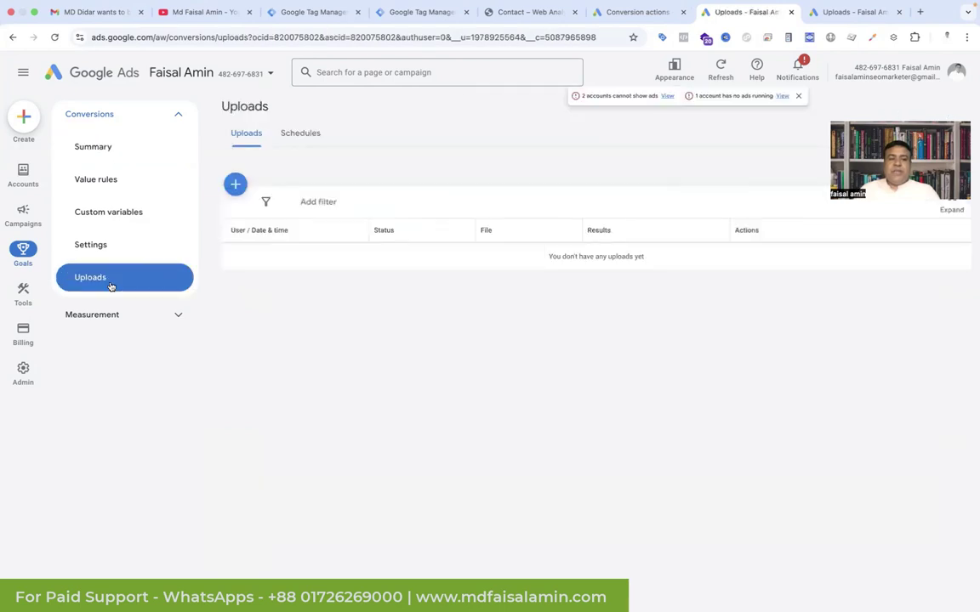
left_click(231, 185)
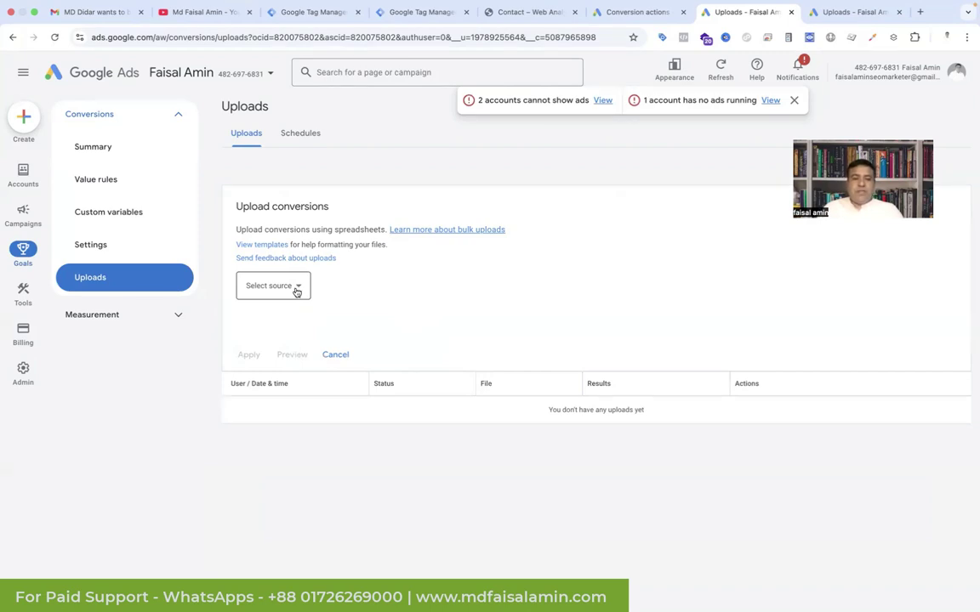
Step: Choose a spreadsheet upload source and view the Excel, CSV and Google Sheets templates
left_click(296, 290)
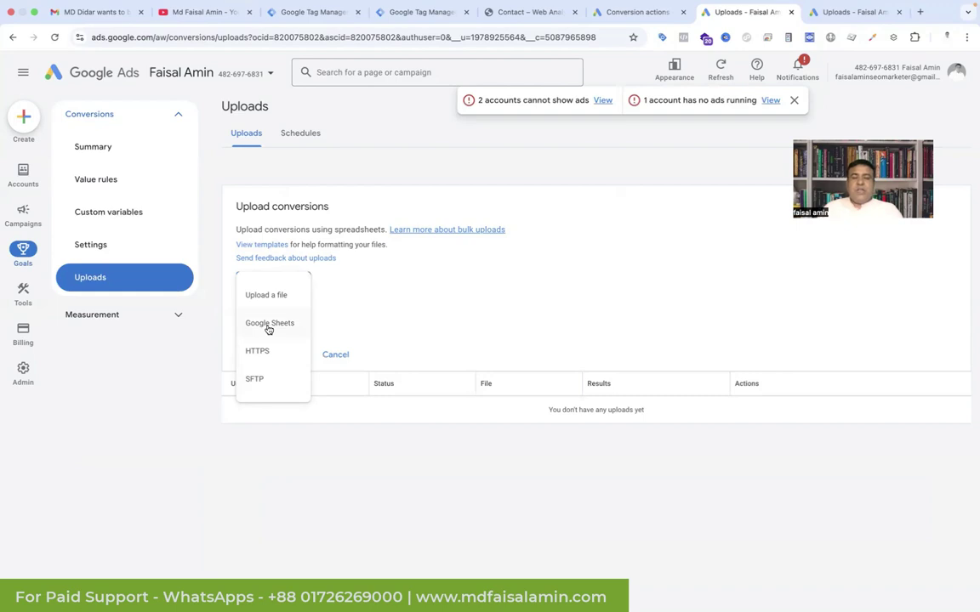
left_click(269, 330)
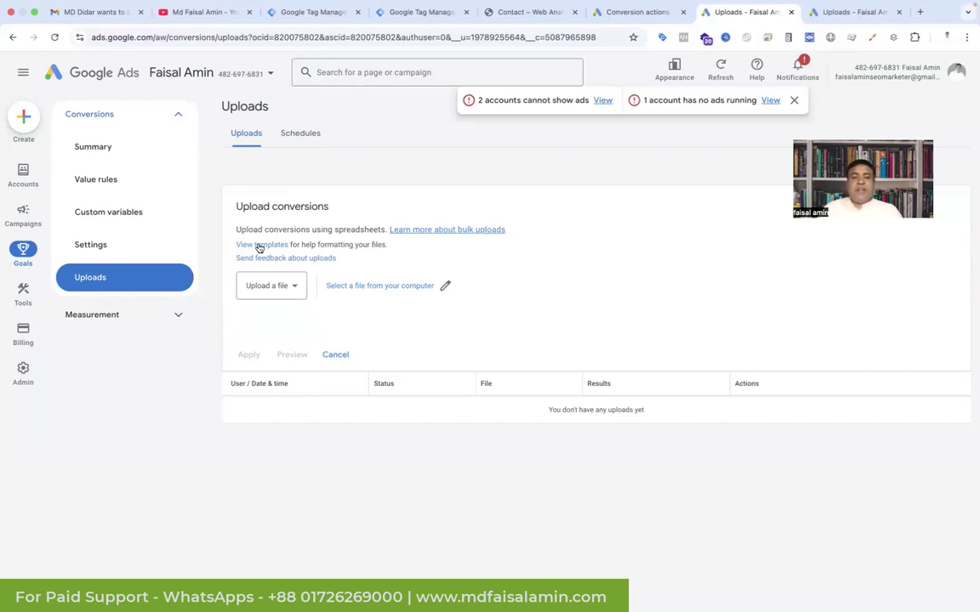
left_click(260, 247)
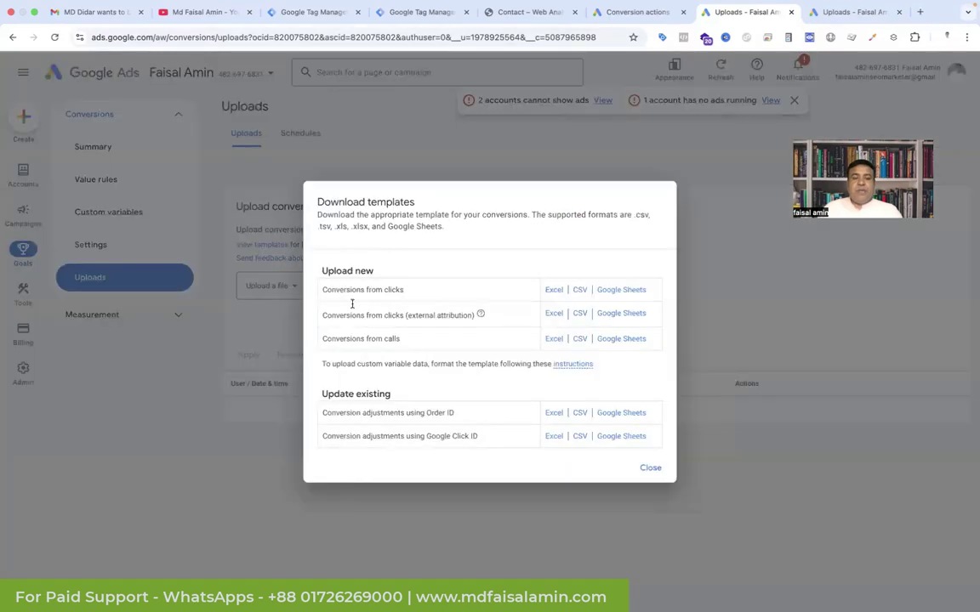
Step: Download the conversions-from-clicks template and make a Google Sheets copy of it
left_click(553, 289)
left_click(610, 290)
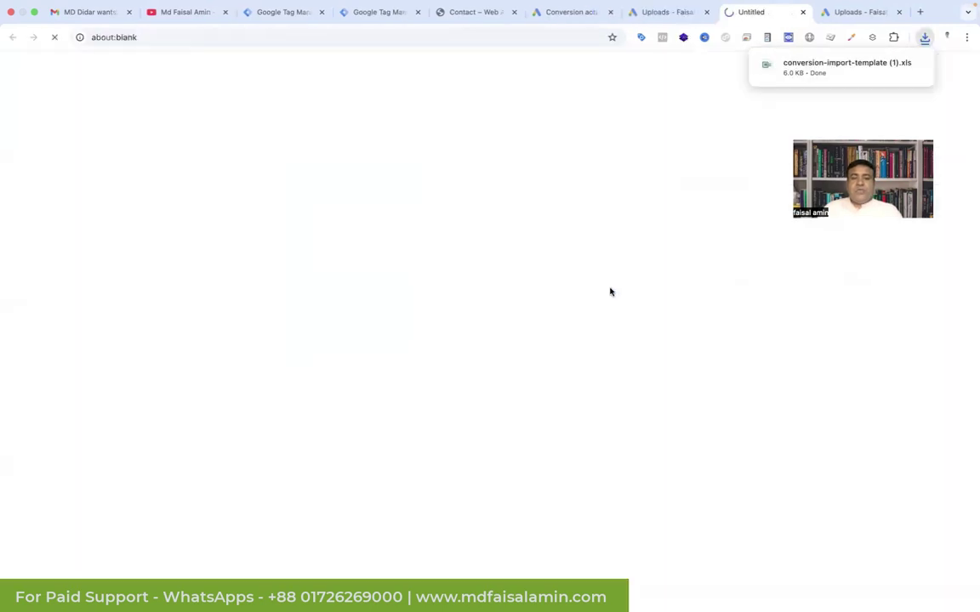
left_click(302, 266)
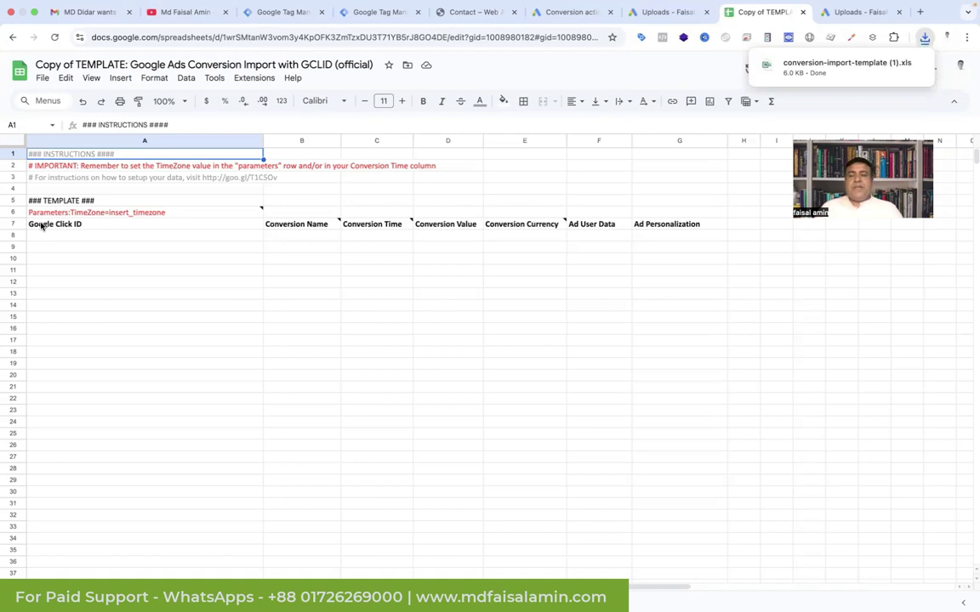
Step: Read the notes on the timezone parameter, Google Click ID, Conversion Name and Conversion Time headers
left_click(86, 216)
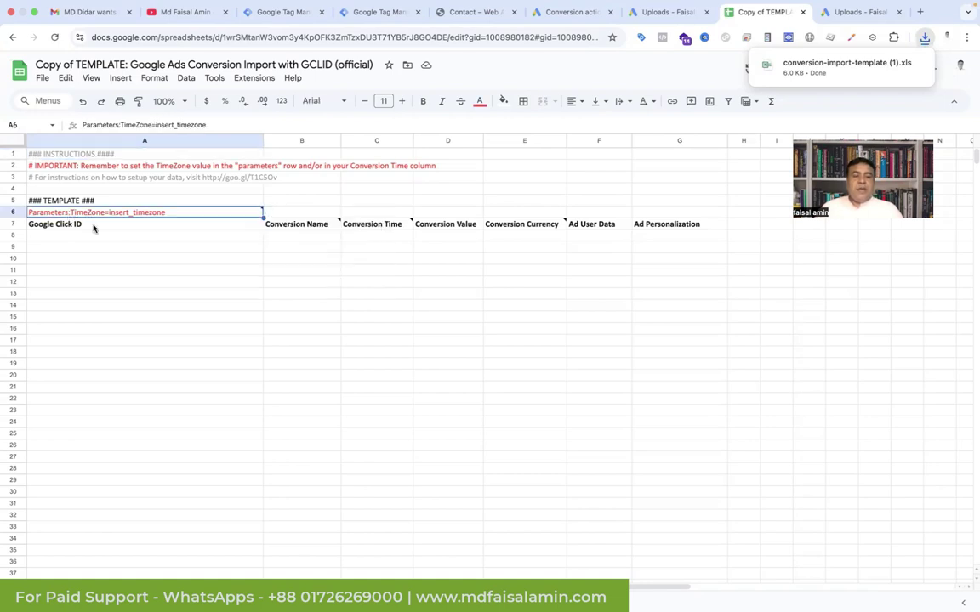
left_click(93, 226)
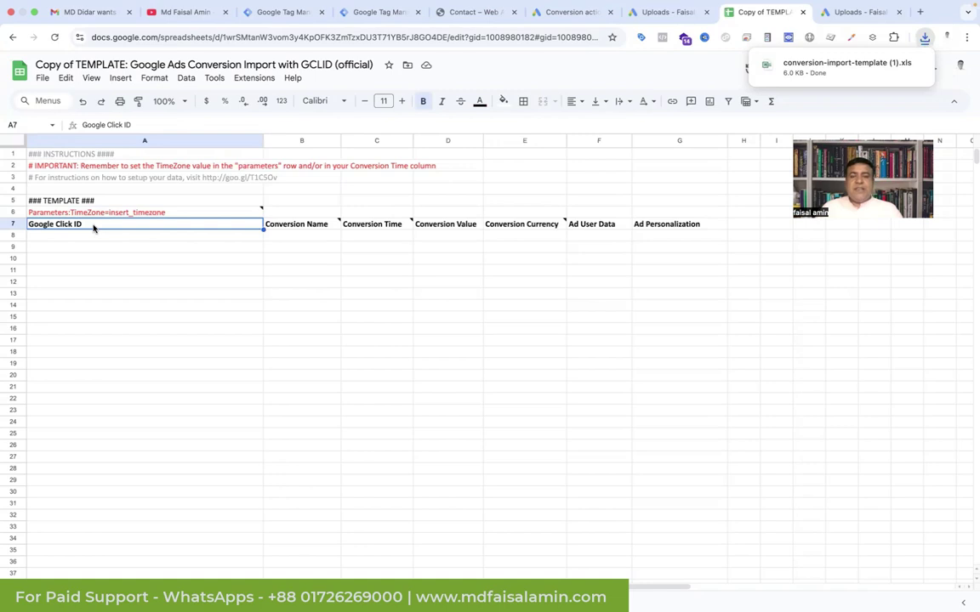
left_click(296, 226)
left_click(326, 291)
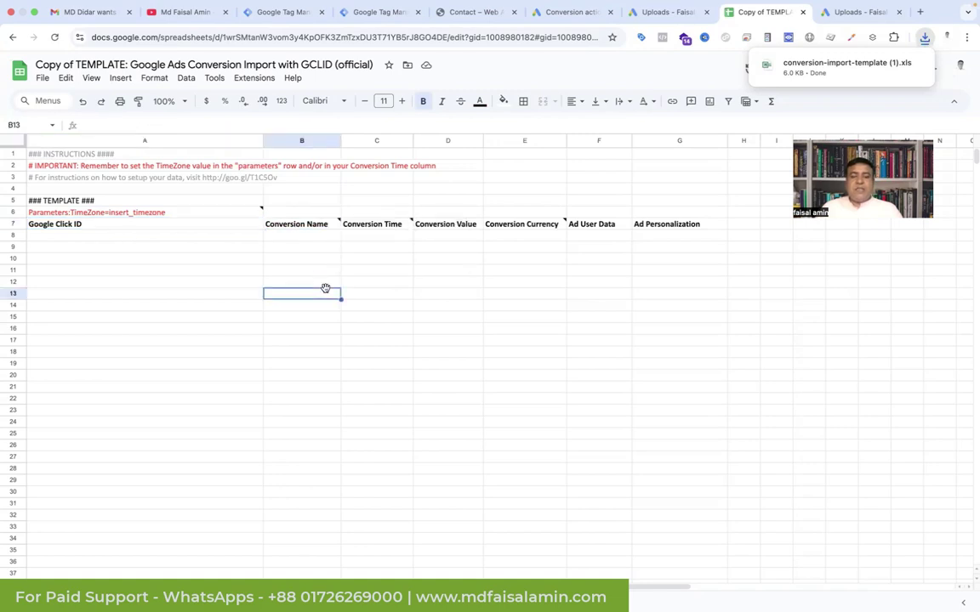
left_click(400, 223)
left_click(442, 294)
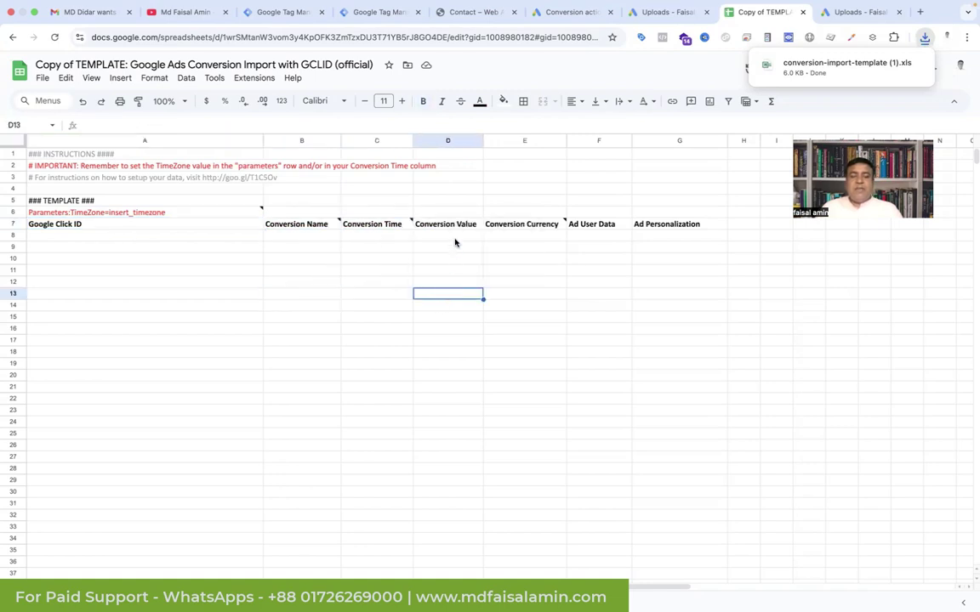
Step: Check the currency code note, revisit Google Click ID, then go to the contact form page
mouse_move(501, 224)
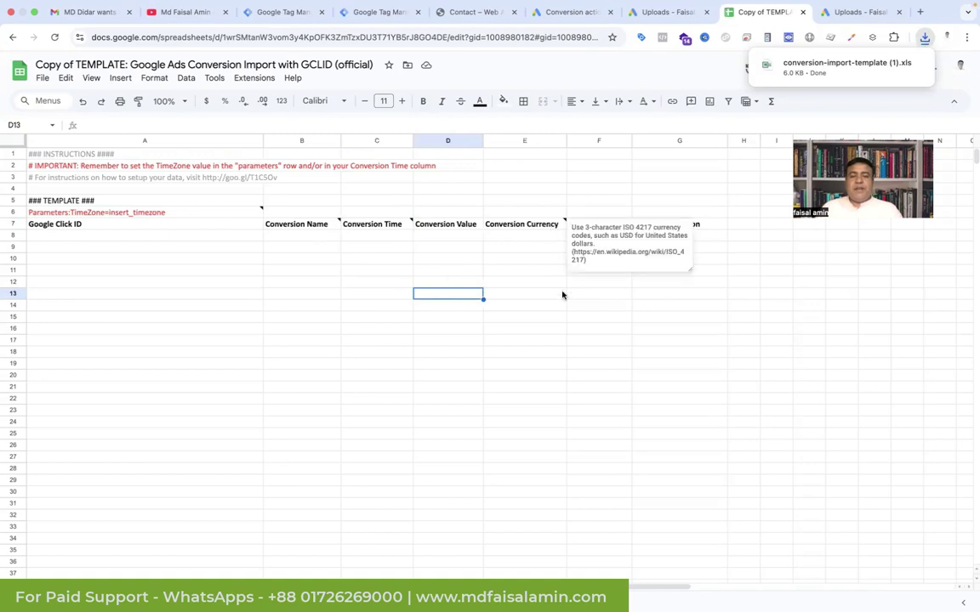
left_click(524, 282)
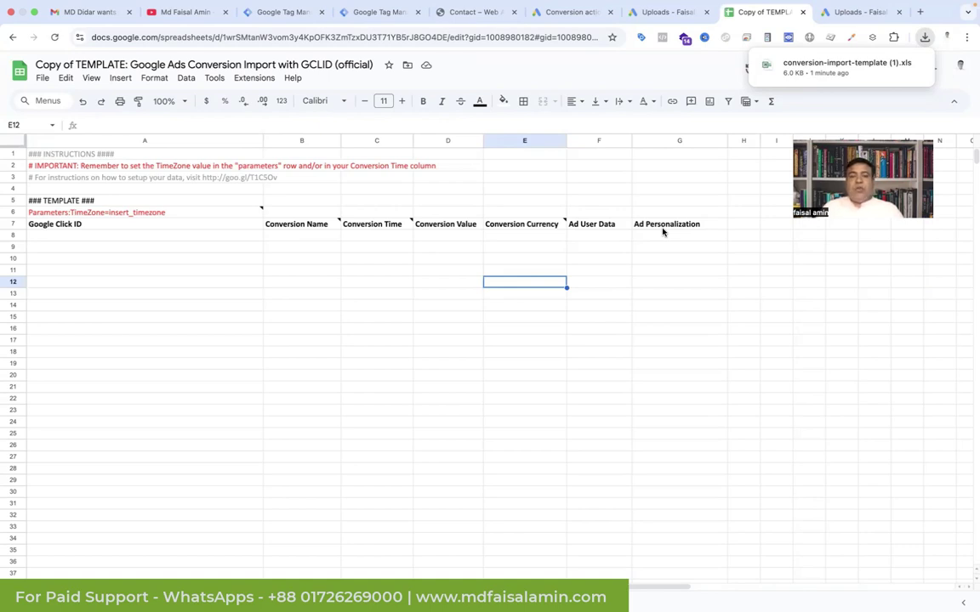
left_click(144, 225)
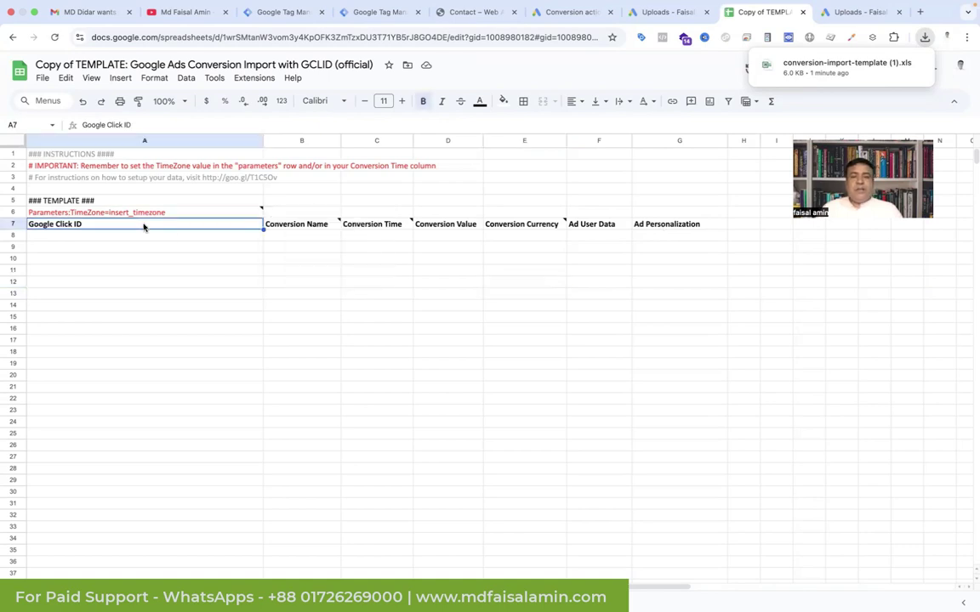
left_click(459, 13)
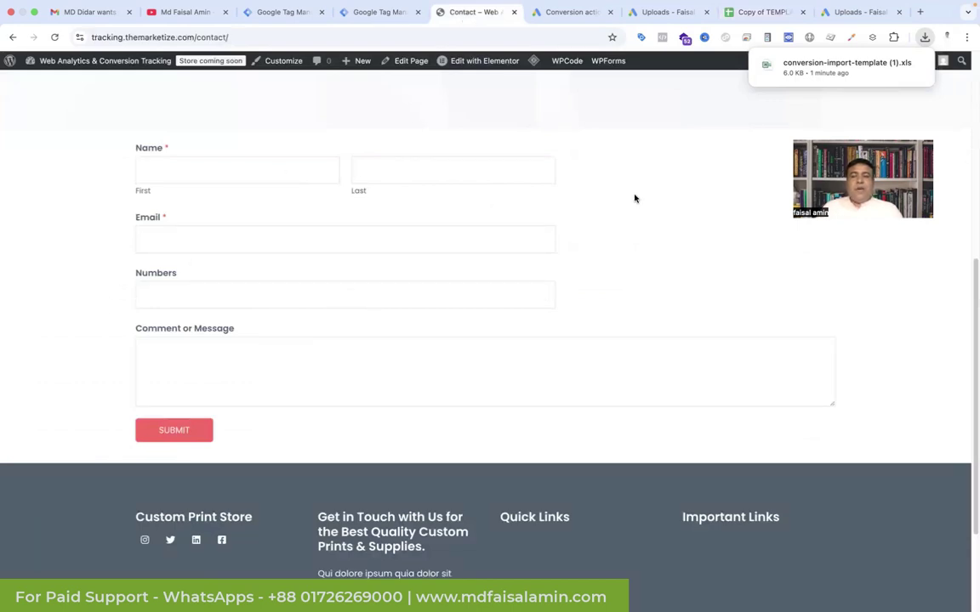
Step: Return to the 'Copy of TEMPLATE' conversion import spreadsheet
left_click(763, 13)
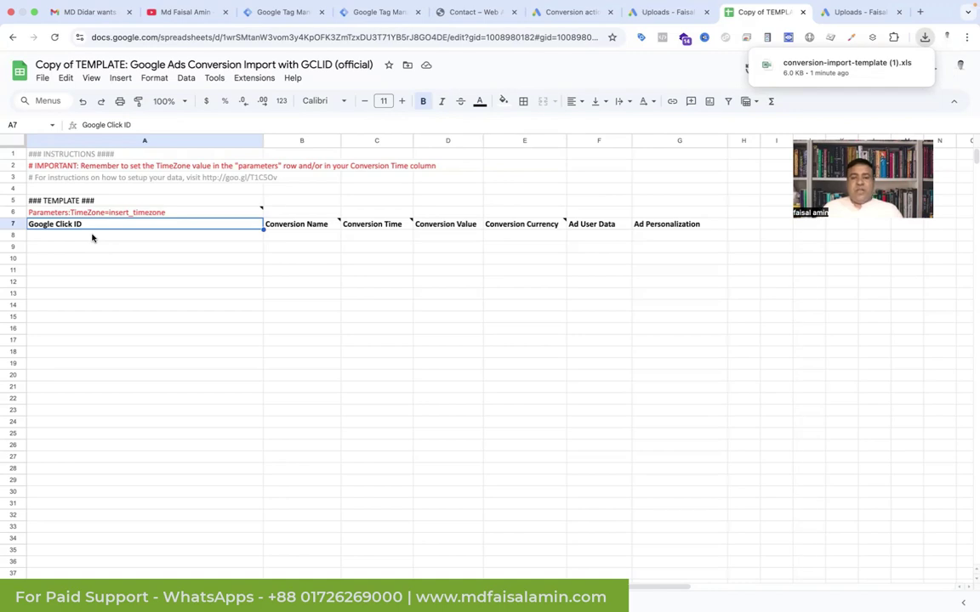
Step: Show the Tags list of the Client Side container in Google Tag Manager
left_click(387, 12)
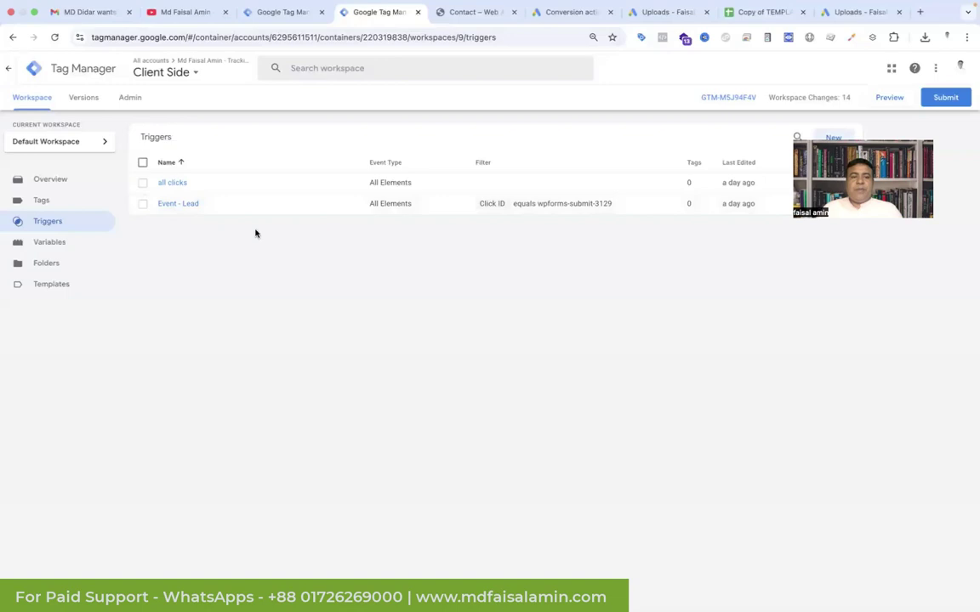
left_click(76, 203)
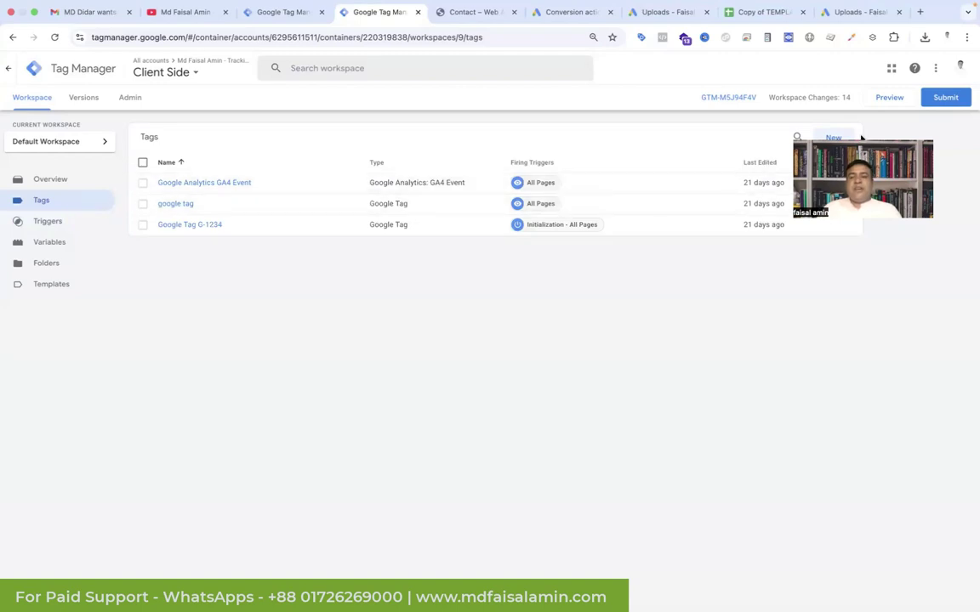
Step: Create a Custom HTML tag with the pasted script that stores the gclid in localStorage
left_click(836, 136)
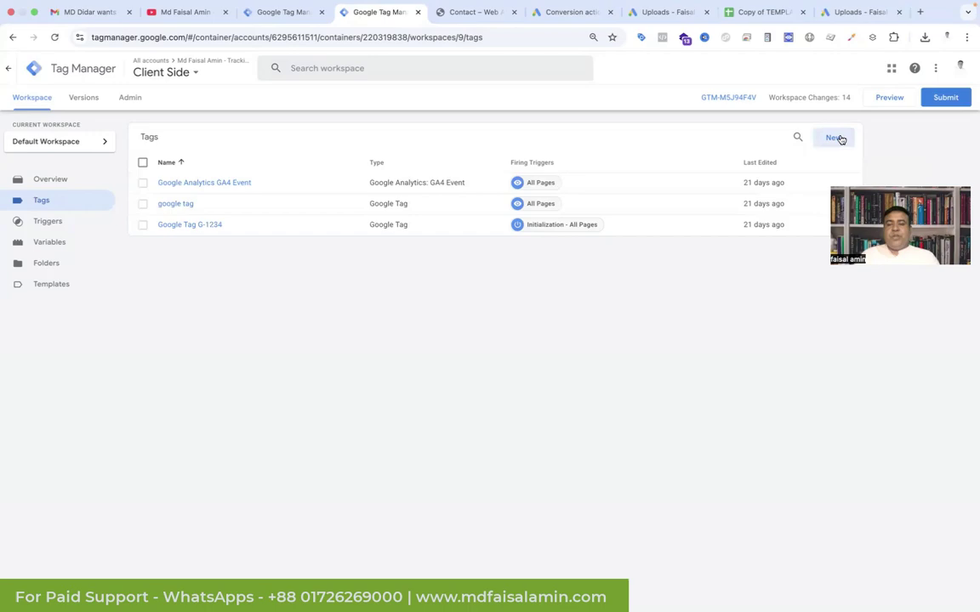
left_click(598, 167)
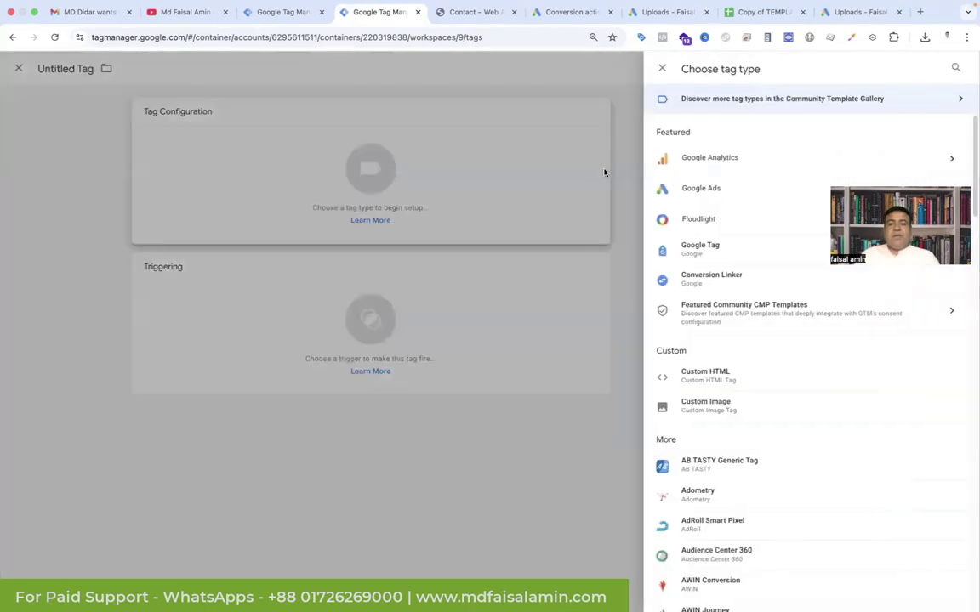
left_click(707, 376)
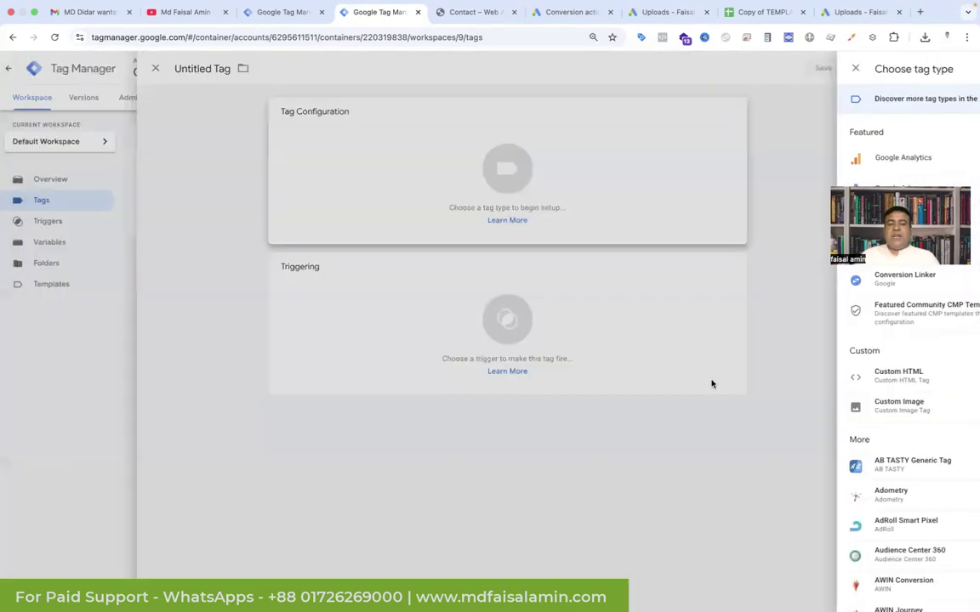
key("super+v")
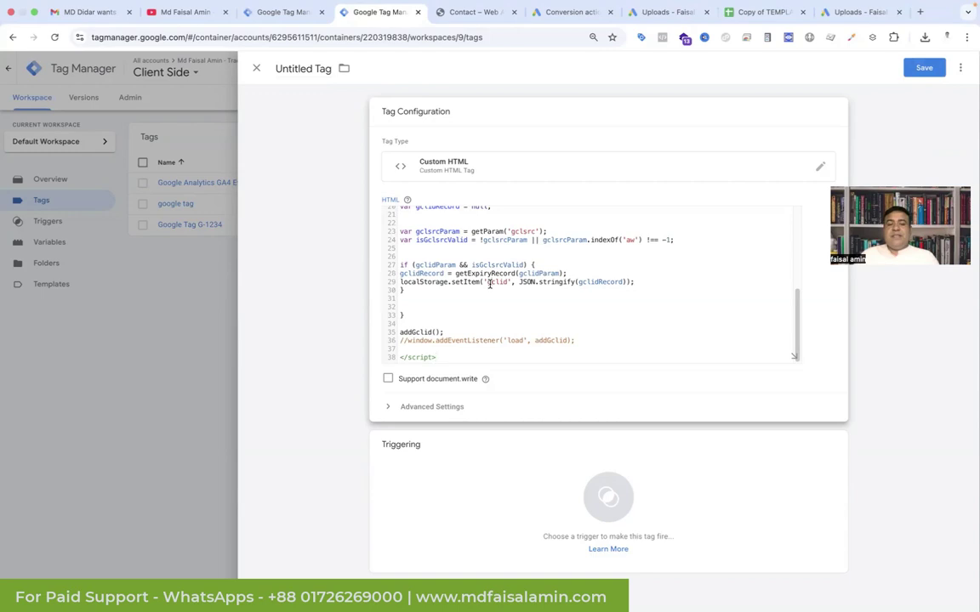
double_click(506, 283)
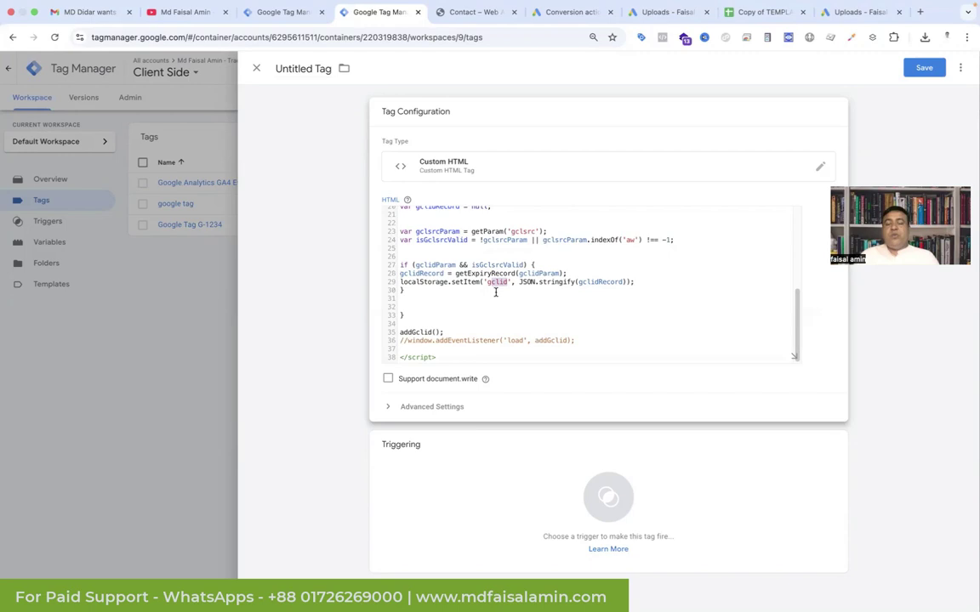
left_click(497, 317)
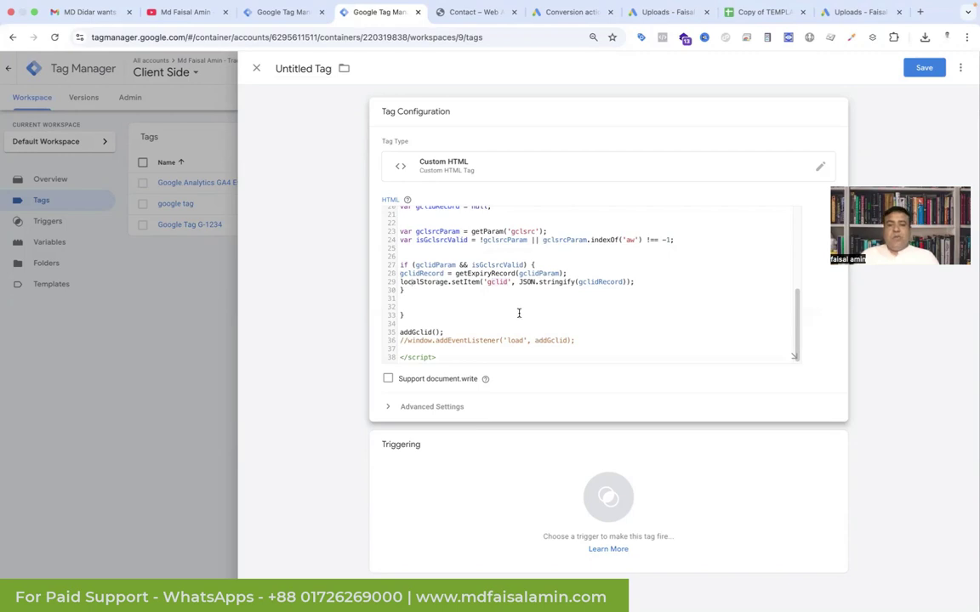
left_click(610, 499)
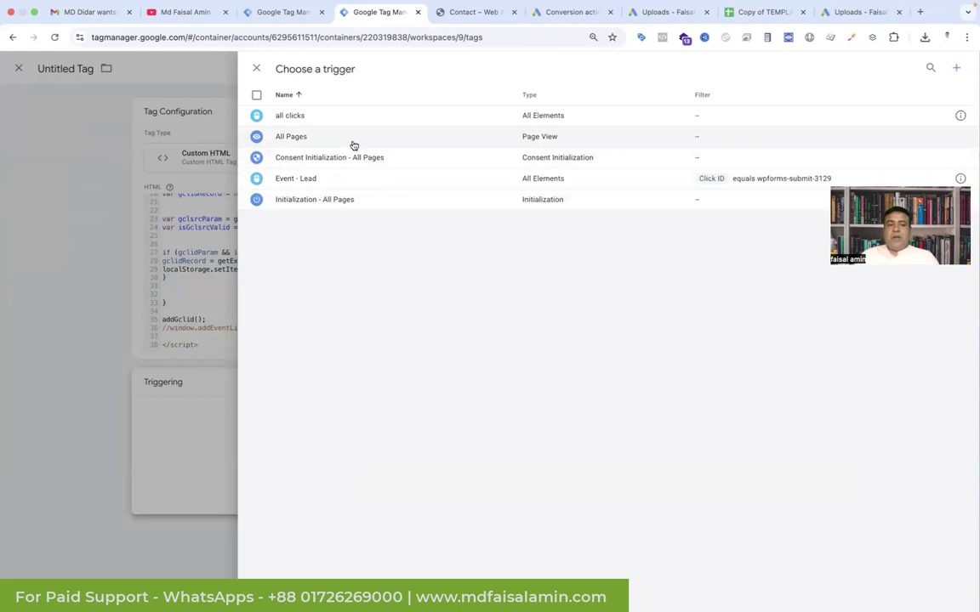
Step: Set the tag to fire on All Pages, name it 'Gclid', and save it
left_click(352, 142)
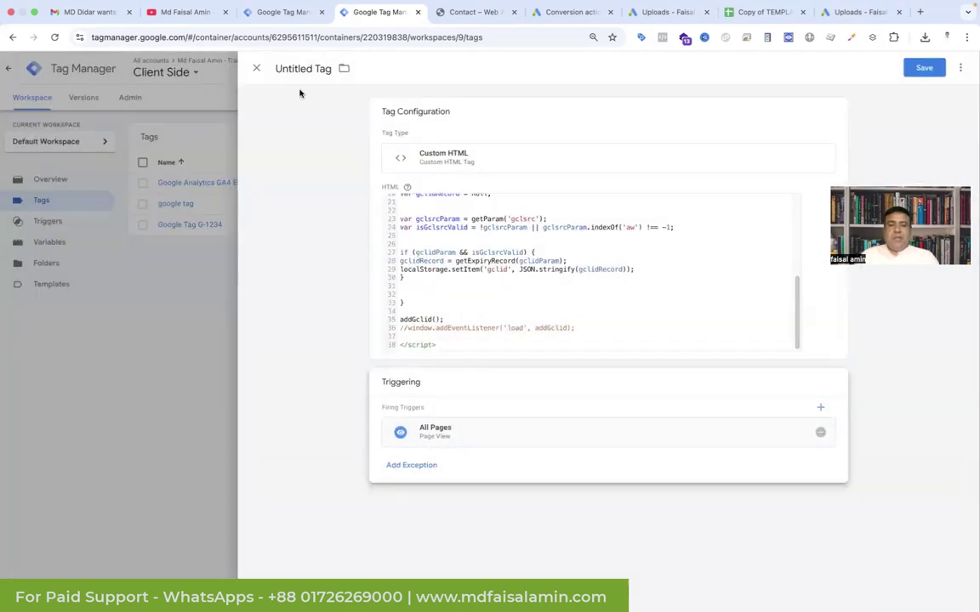
left_click(277, 65)
type("Gclid")
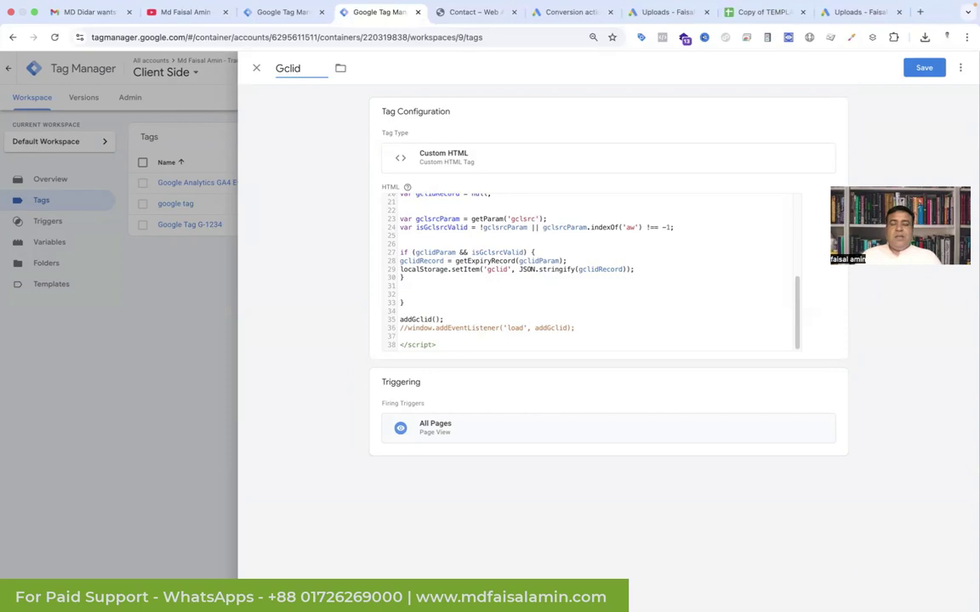
left_click(925, 67)
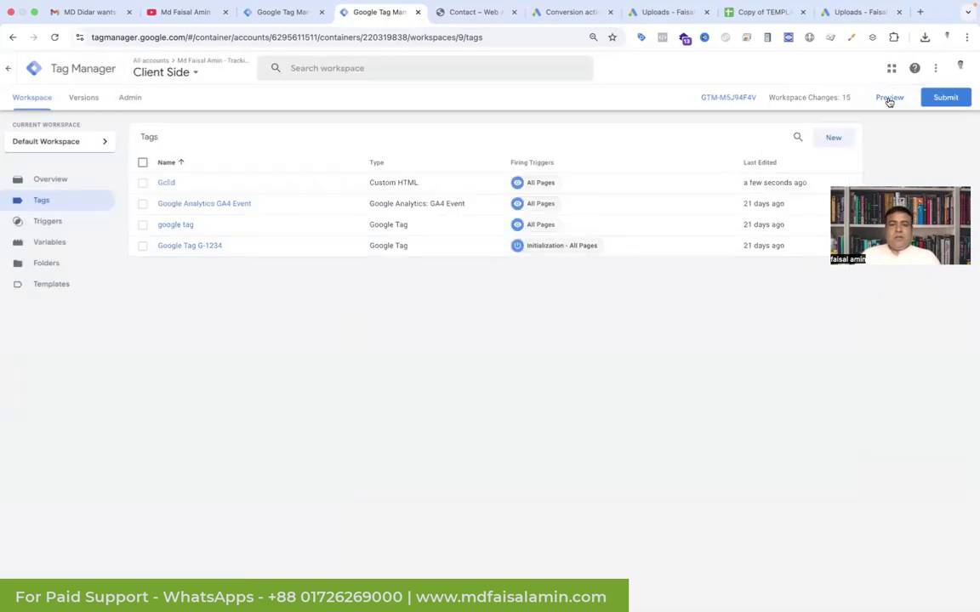
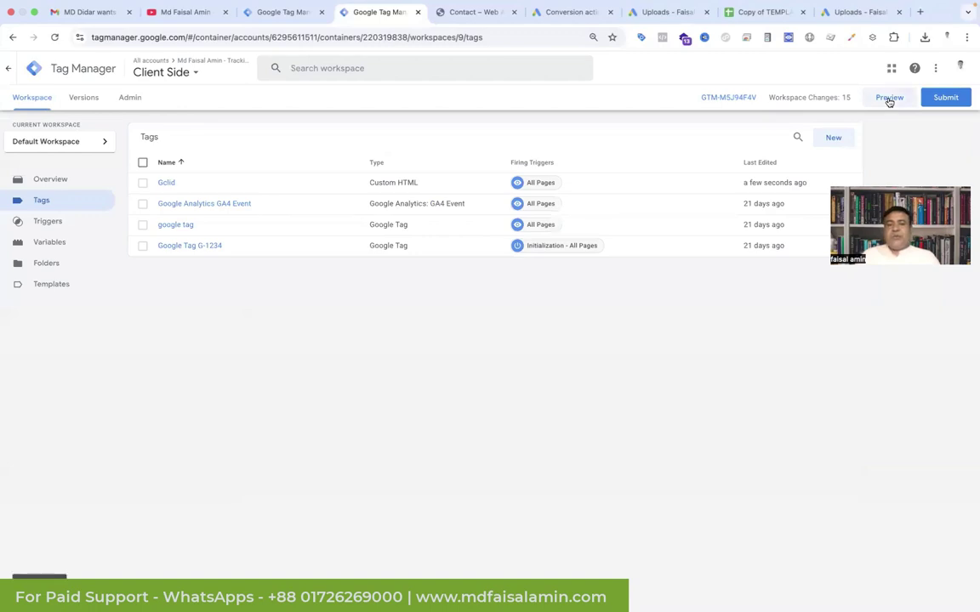
Step: Launch Tag Assistant preview mode for the Client Side container
left_click(889, 98)
type("?g")
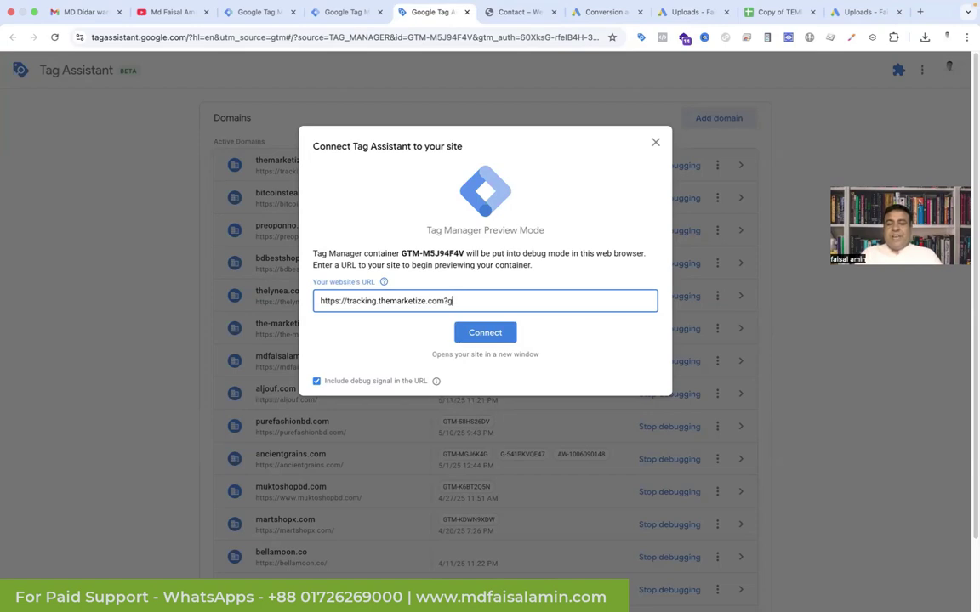
type("clid=12345")
left_click(478, 337)
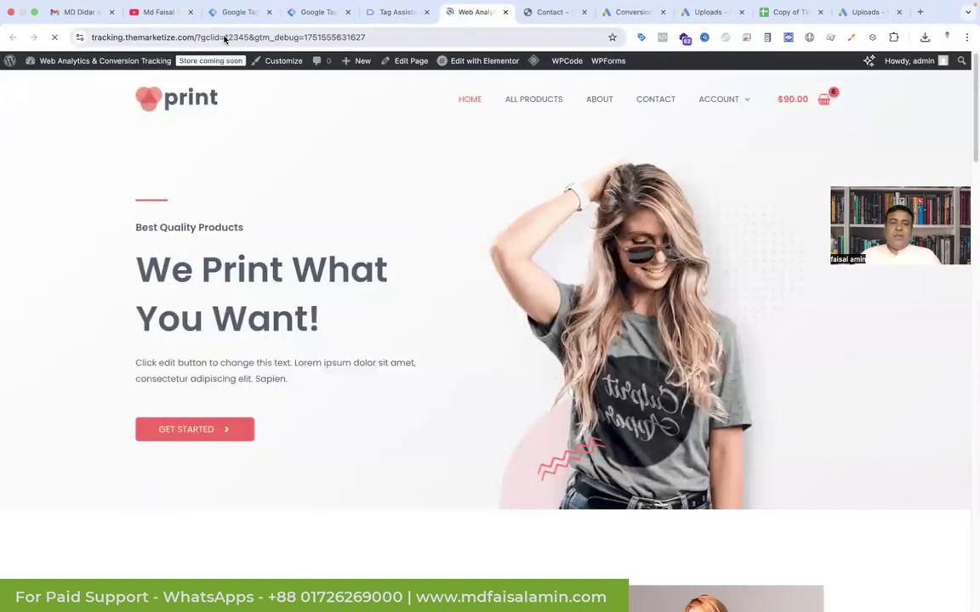
Step: Open Chrome DevTools on the site loaded with gclid=12345 in the address
left_click_drag(226, 40, 247, 40)
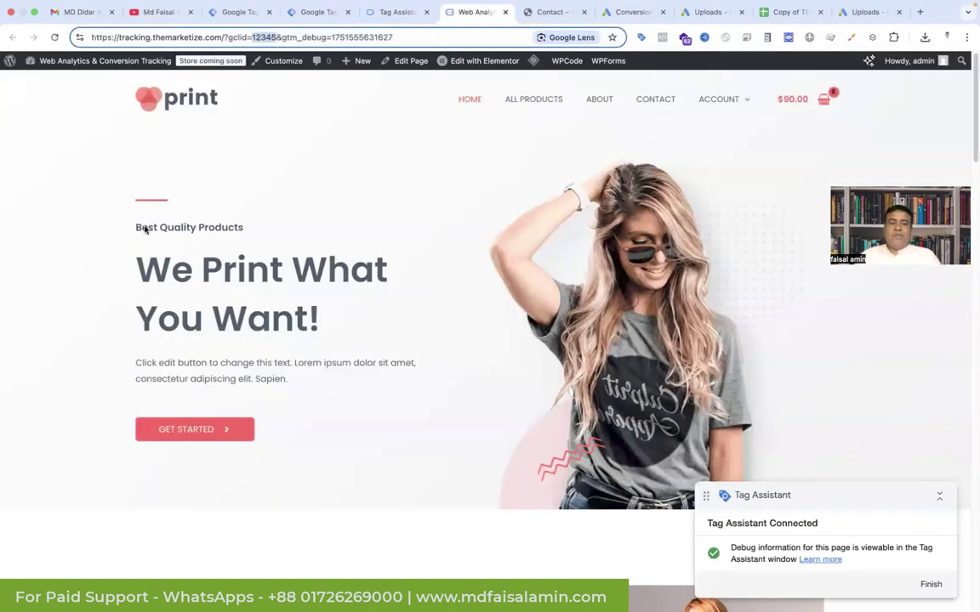
right_click(78, 273)
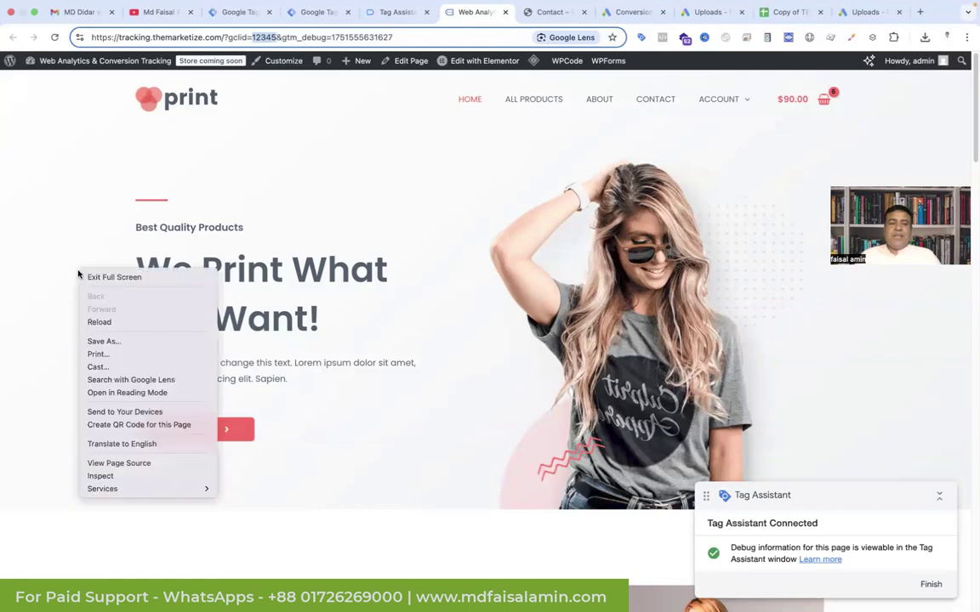
right_click(74, 375)
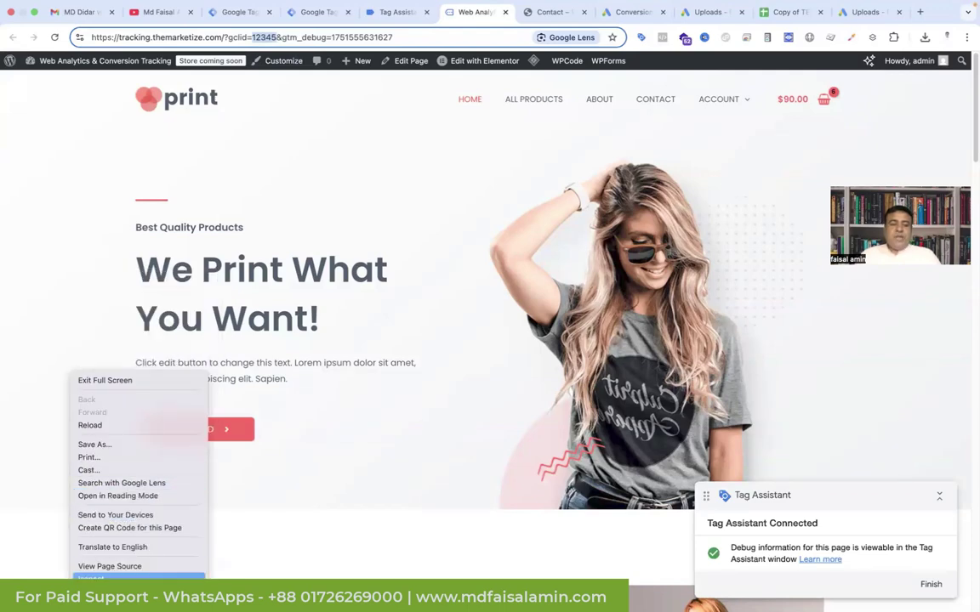
left_click(91, 578)
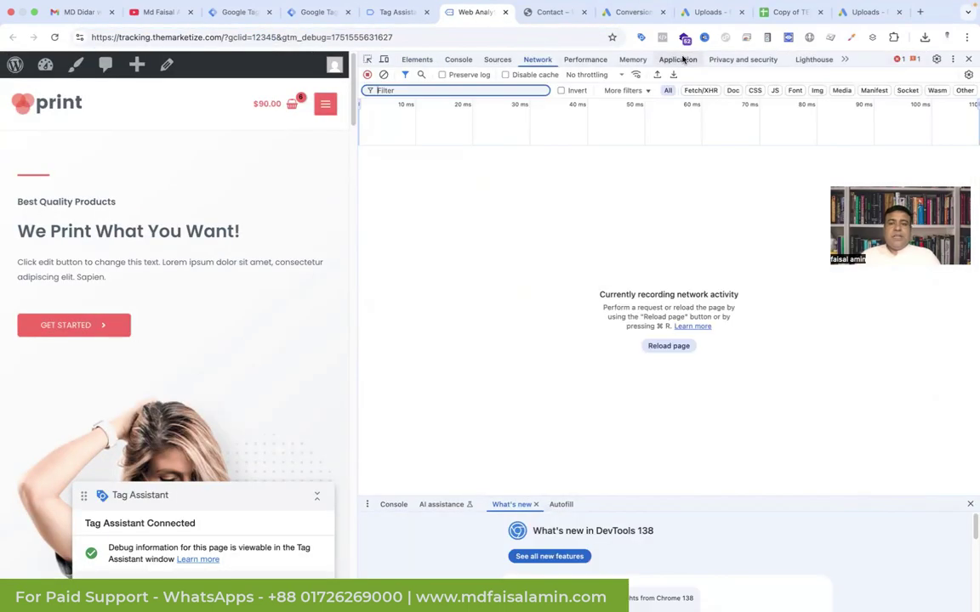
Step: Check the gclid key in Application local storage, confirming it holds value 12345
left_click(678, 59)
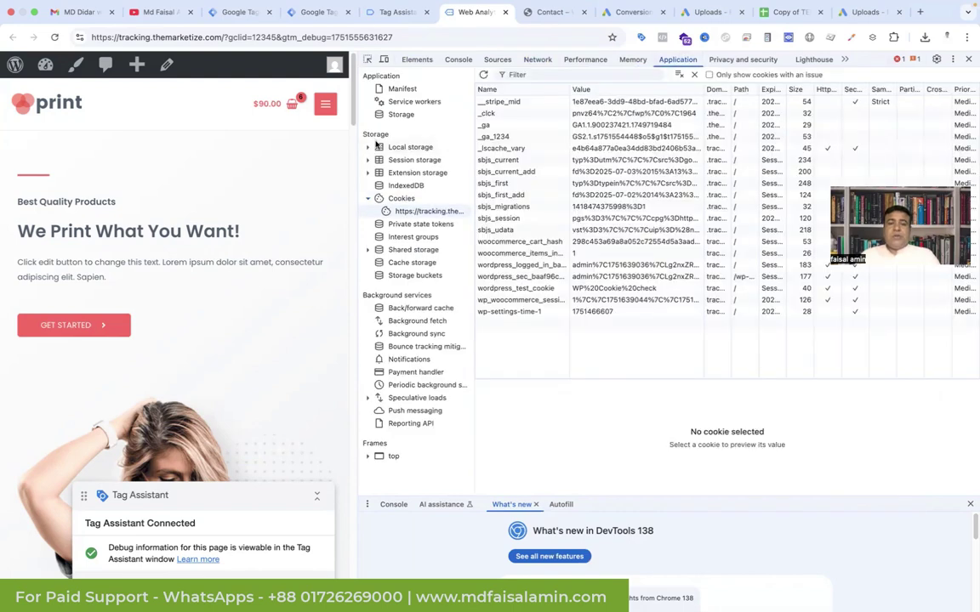
left_click(367, 147)
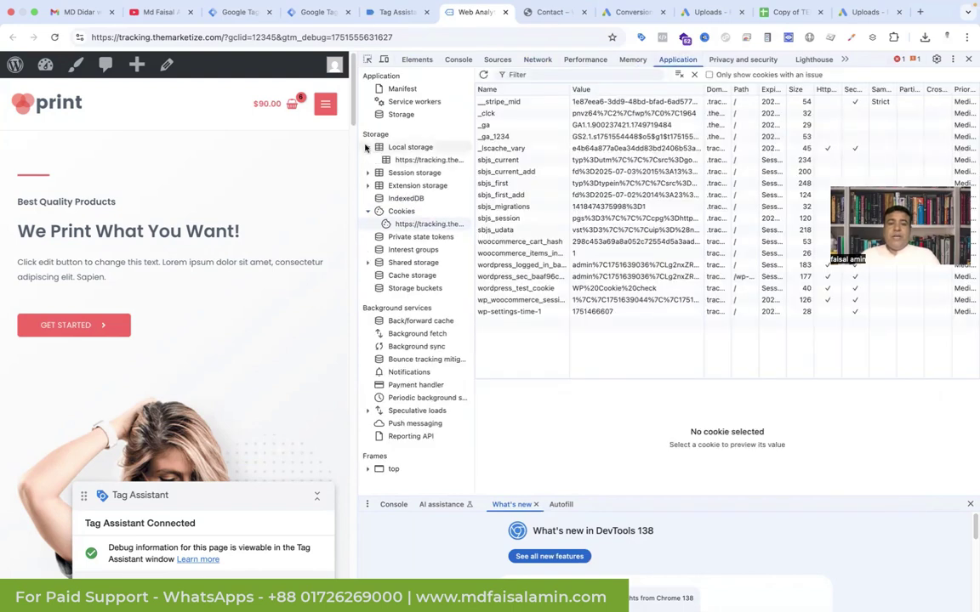
left_click(415, 161)
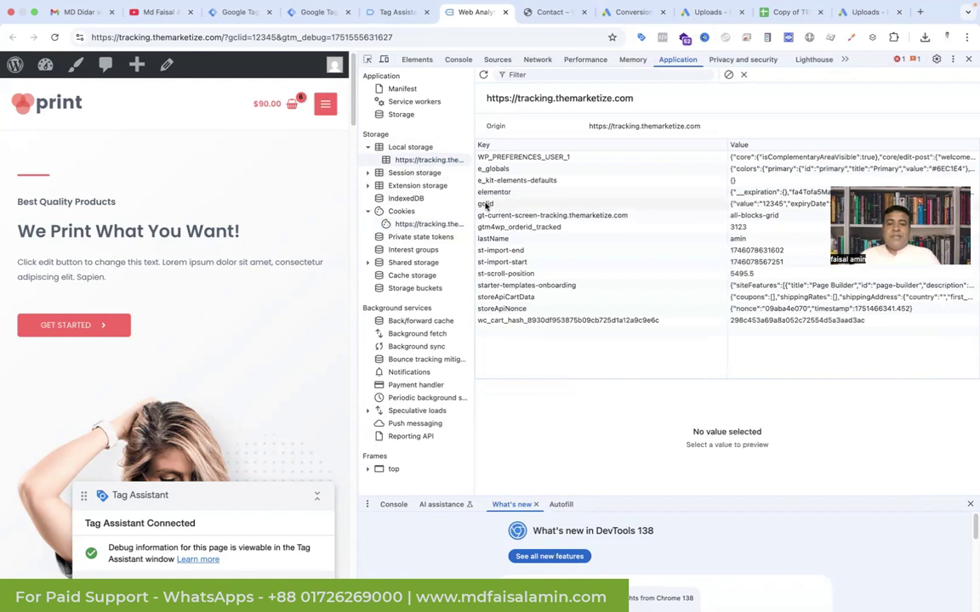
left_click(518, 205)
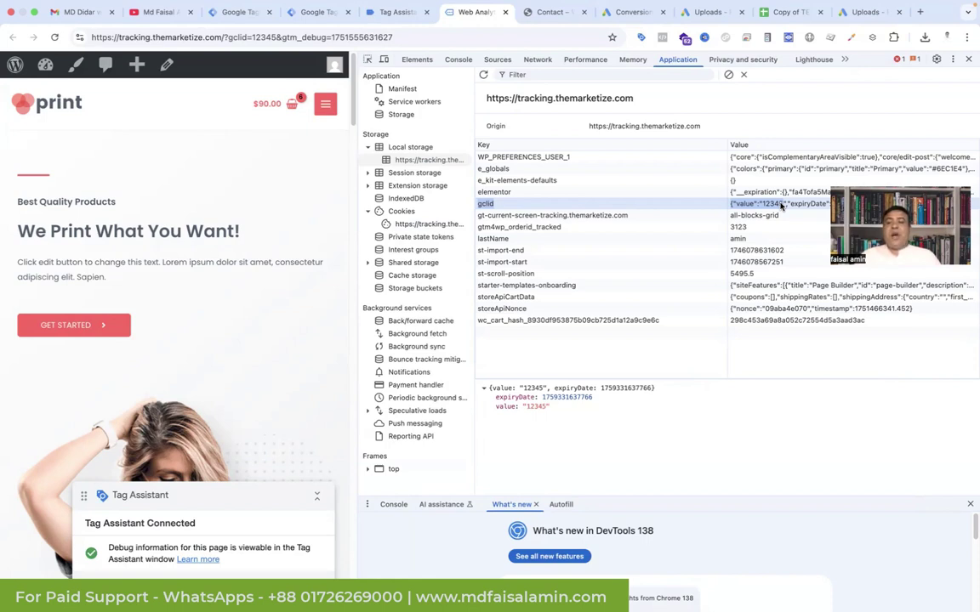
left_click(779, 14)
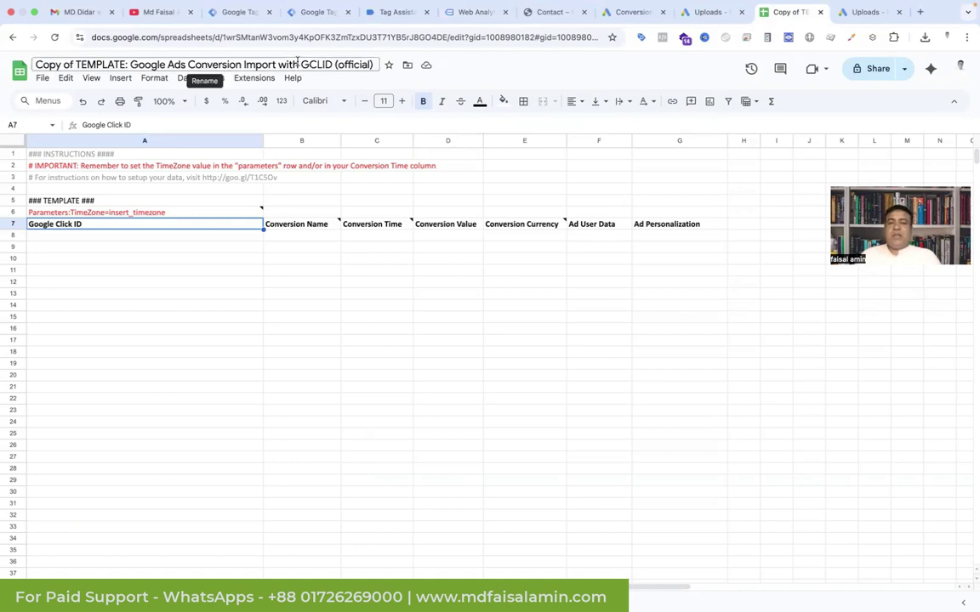
Step: Create a blank spreadsheet and paste the template's rows 6–7 at row 4, widening columns A and B
left_click(41, 79)
mouse_move(49, 100)
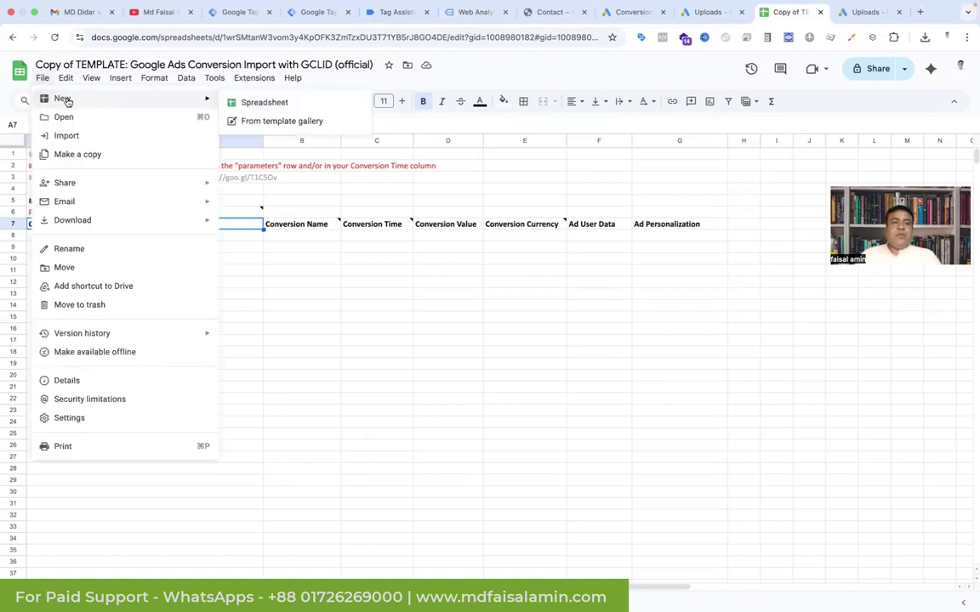
left_click(259, 102)
left_click(723, 12)
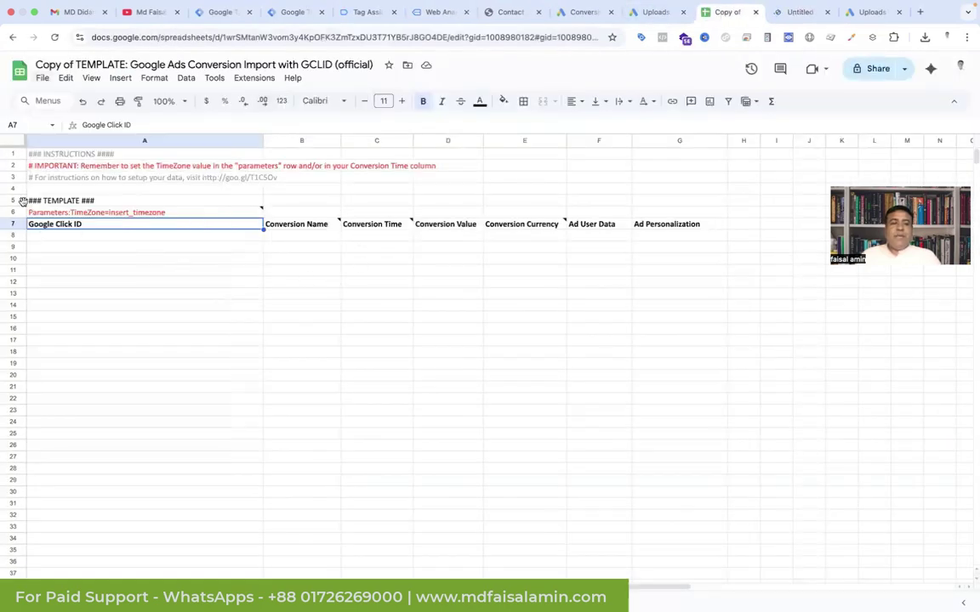
left_click_drag(20, 210, 53, 221)
key("super+c")
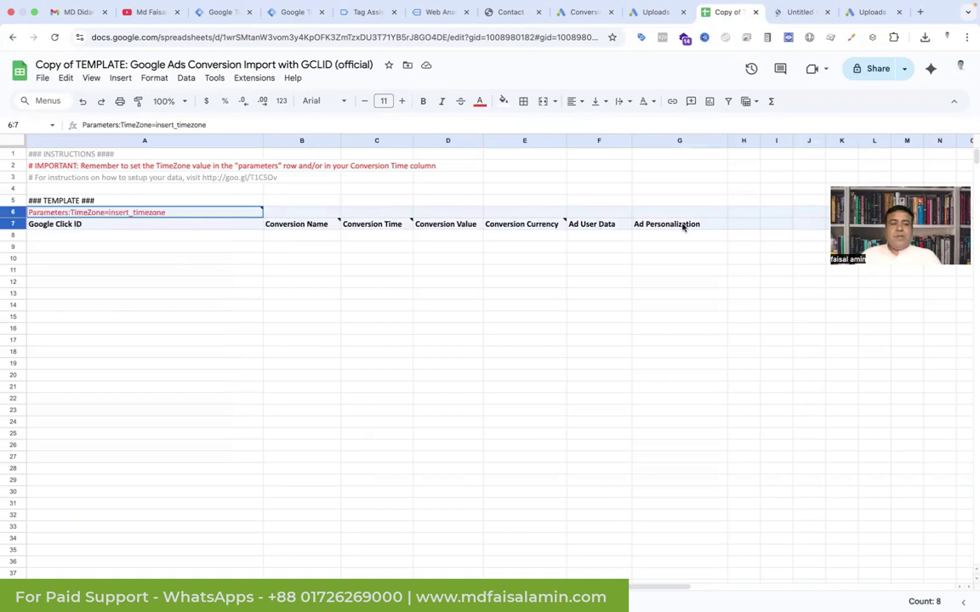
left_click(796, 12)
left_click_drag(15, 190, 269, 262)
key("super+v")
double_click(85, 141)
left_click_drag(234, 140, 300, 140)
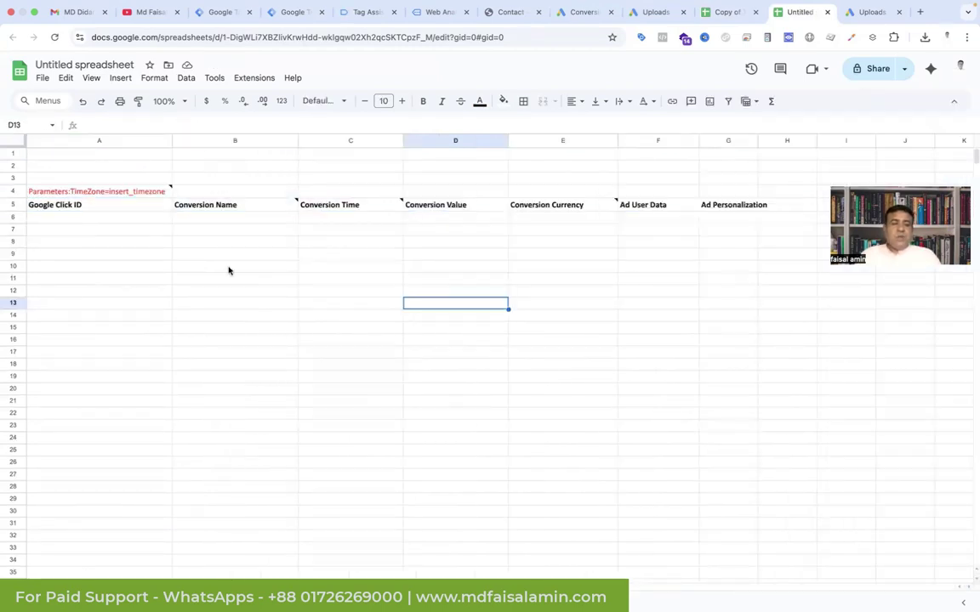
Step: Replace insert_timezone in cell A4 with Asia/Dhaka
left_click(110, 191)
left_click_drag(111, 190, 167, 190)
type("Asia/Dhaka")
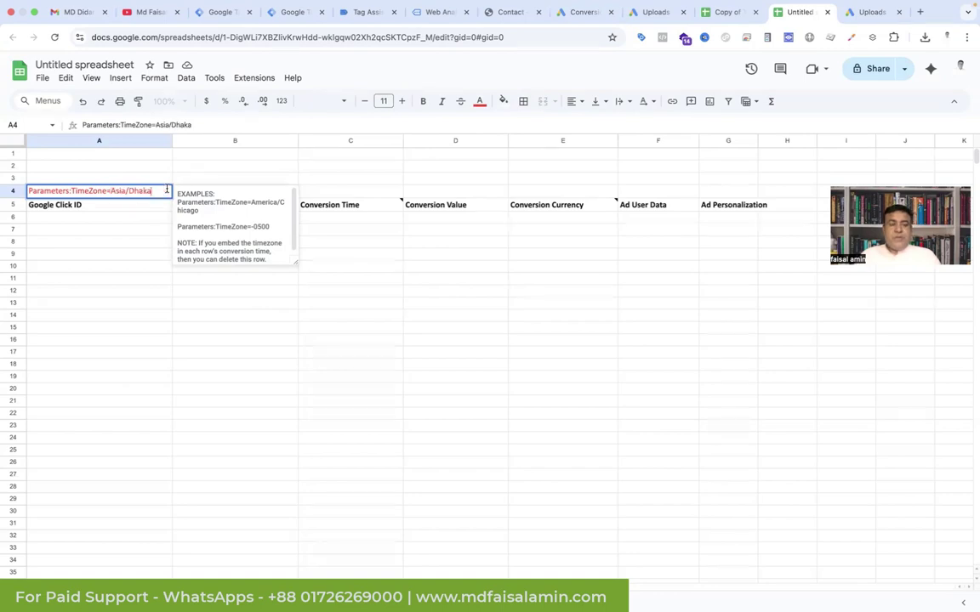
left_click(111, 230)
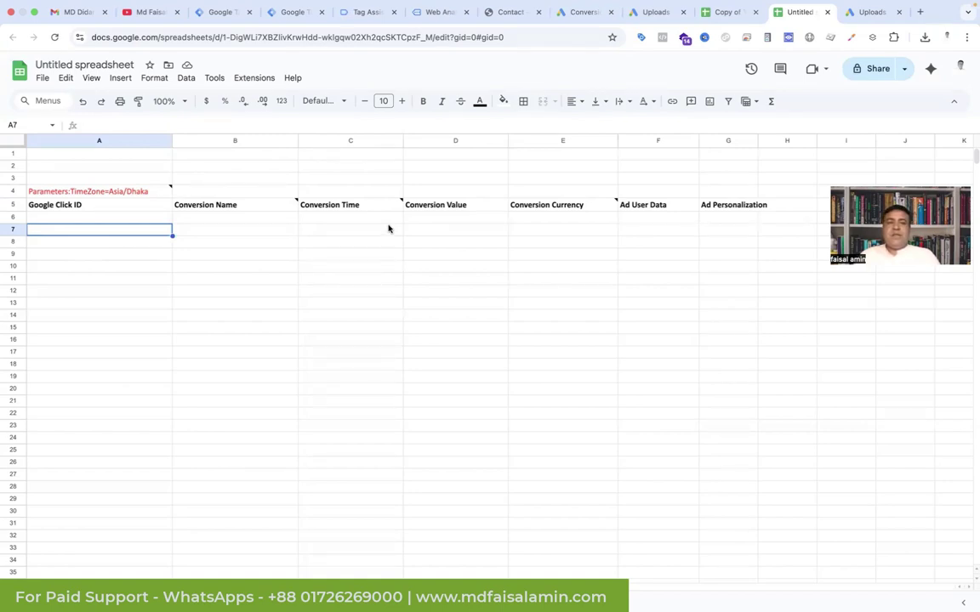
left_click(296, 14)
Step: Create a new Custom HTML tag and paste the gclid-sending fetch script into its HTML field
left_click(831, 138)
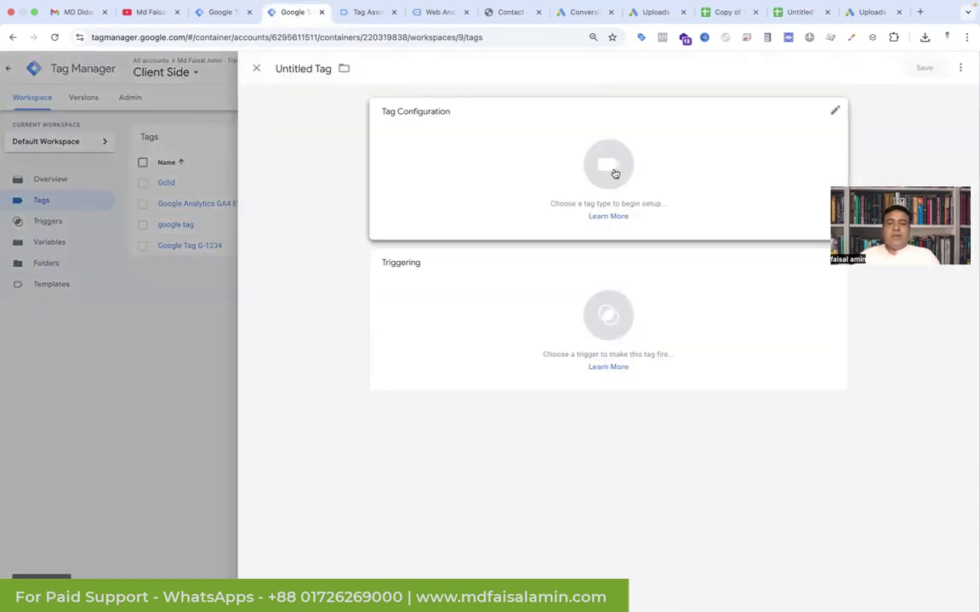
left_click(615, 174)
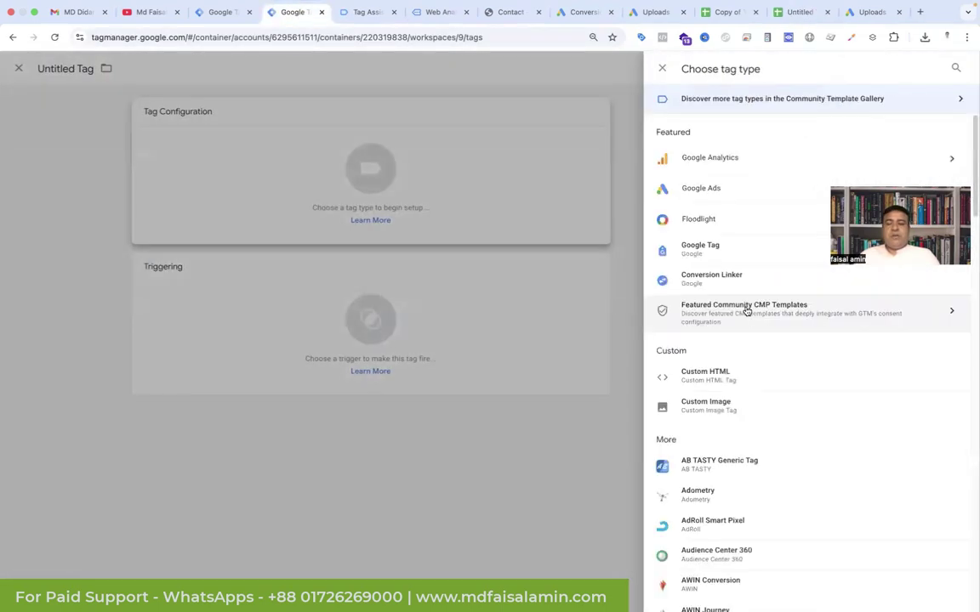
left_click(738, 380)
left_click(416, 249)
key("ctrl+v")
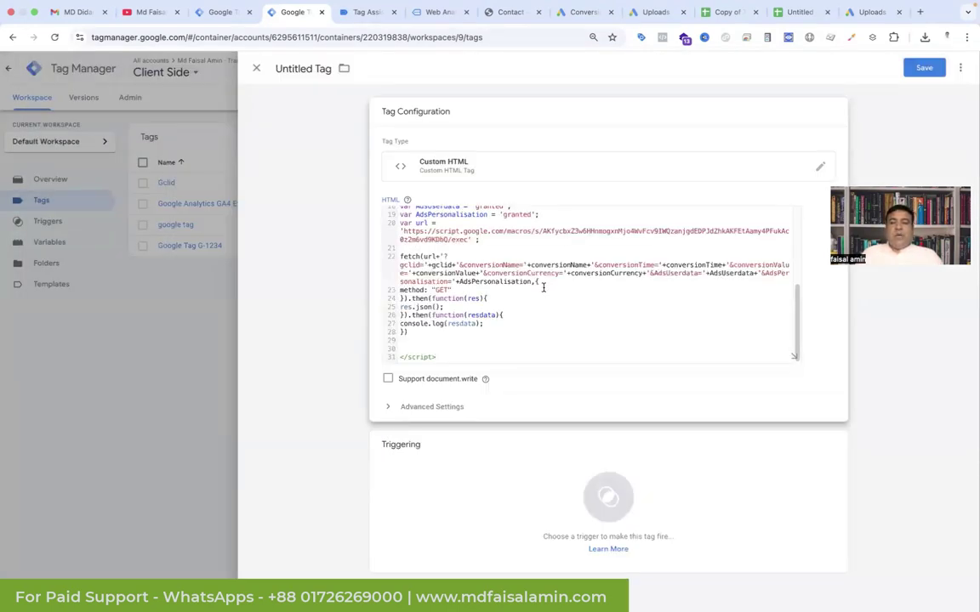
scroll(543, 288, "up", 5)
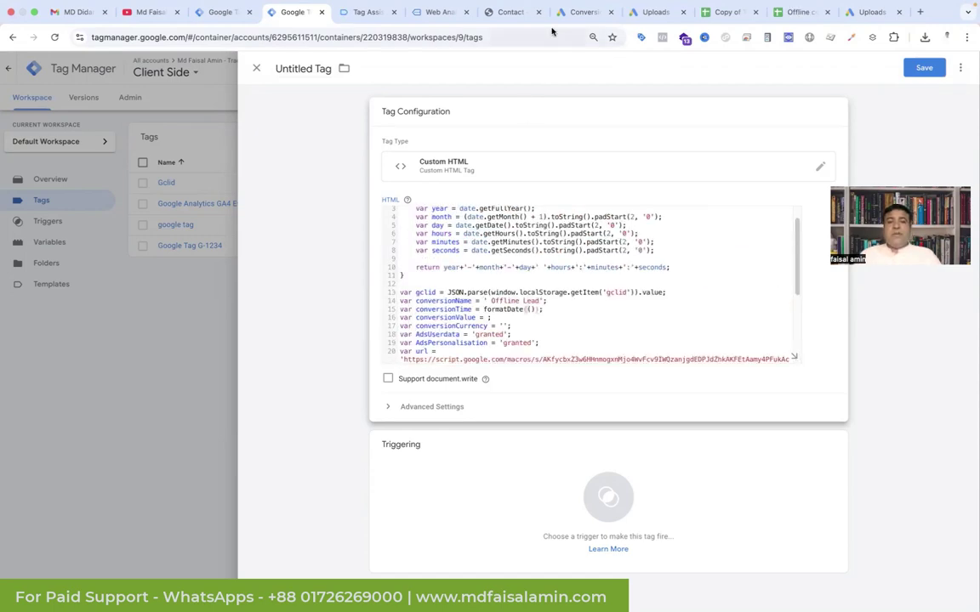
left_click(585, 12)
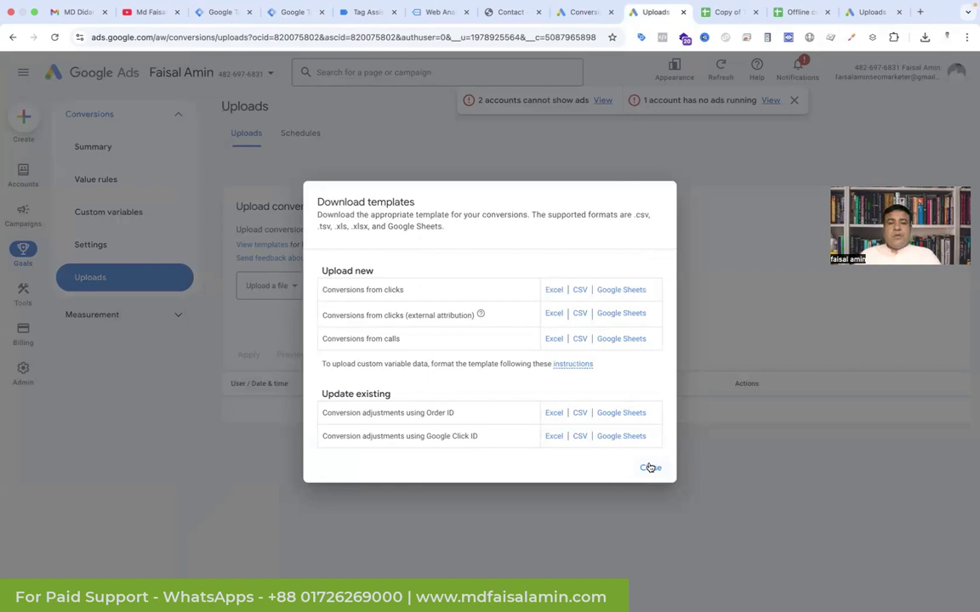
Step: Copy the Offline Conversion action's name from Google Ads Goals > Summary
left_click(649, 467)
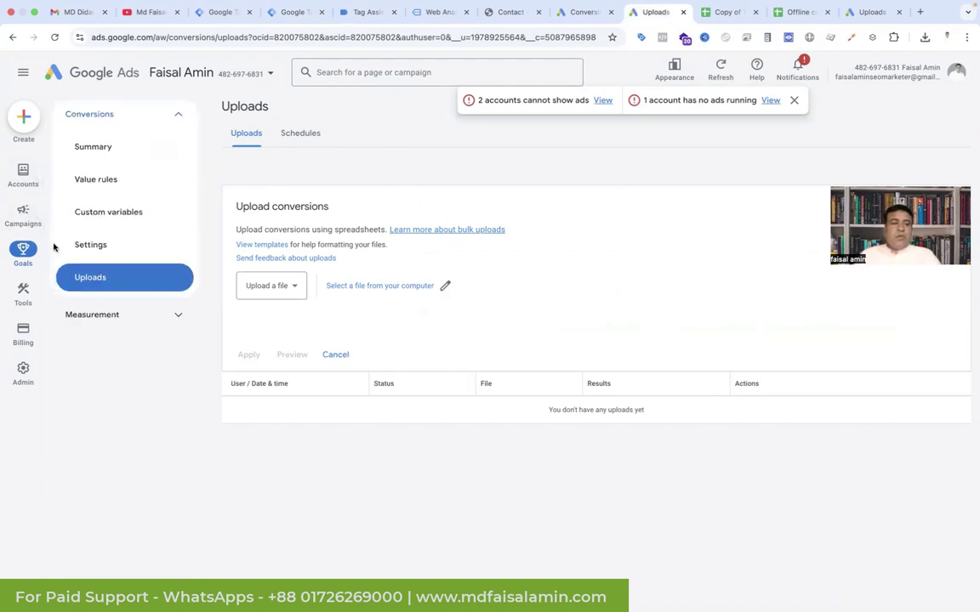
left_click(115, 138)
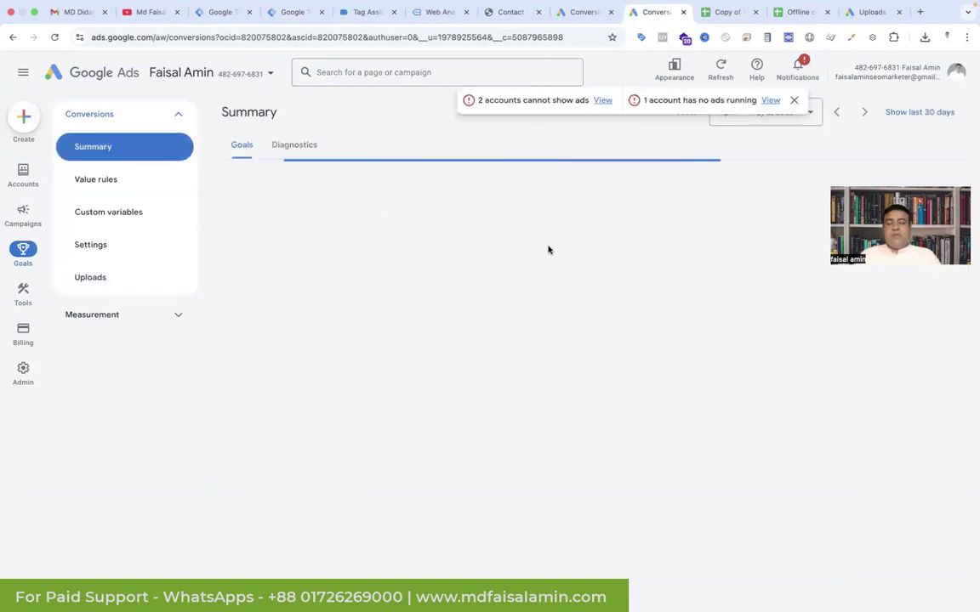
scroll(406, 436, "down", 10)
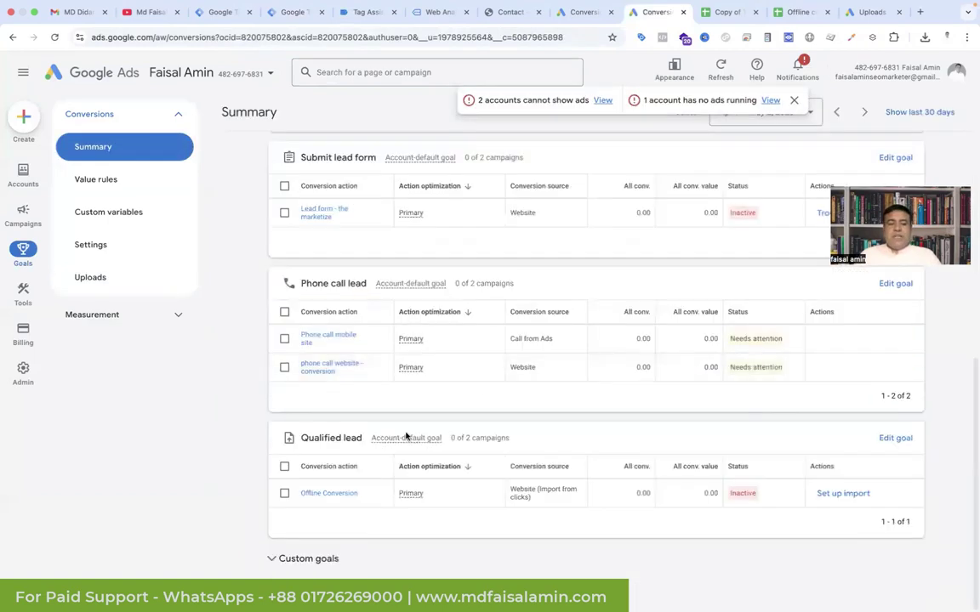
left_click(336, 496)
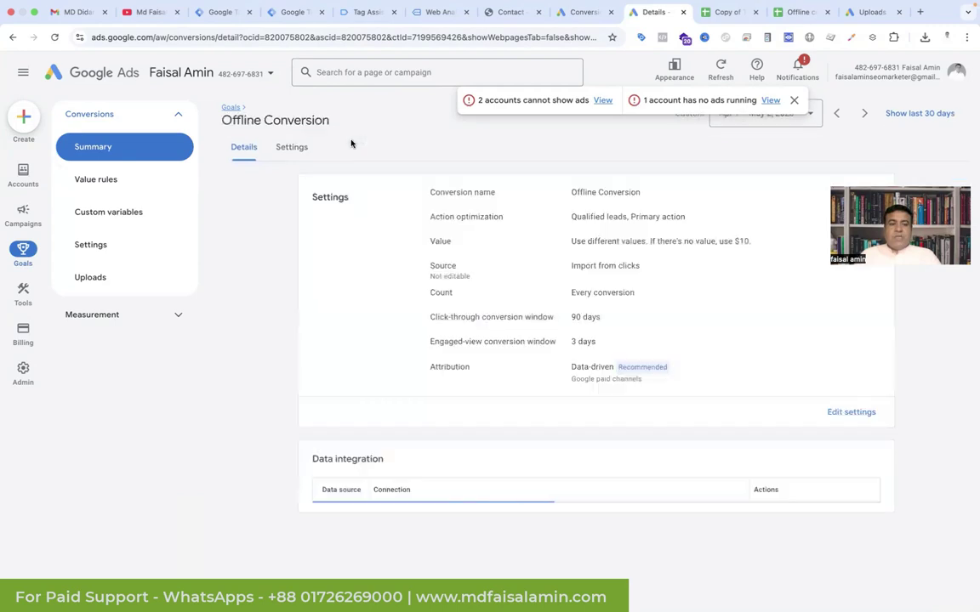
left_click_drag(333, 124, 218, 126)
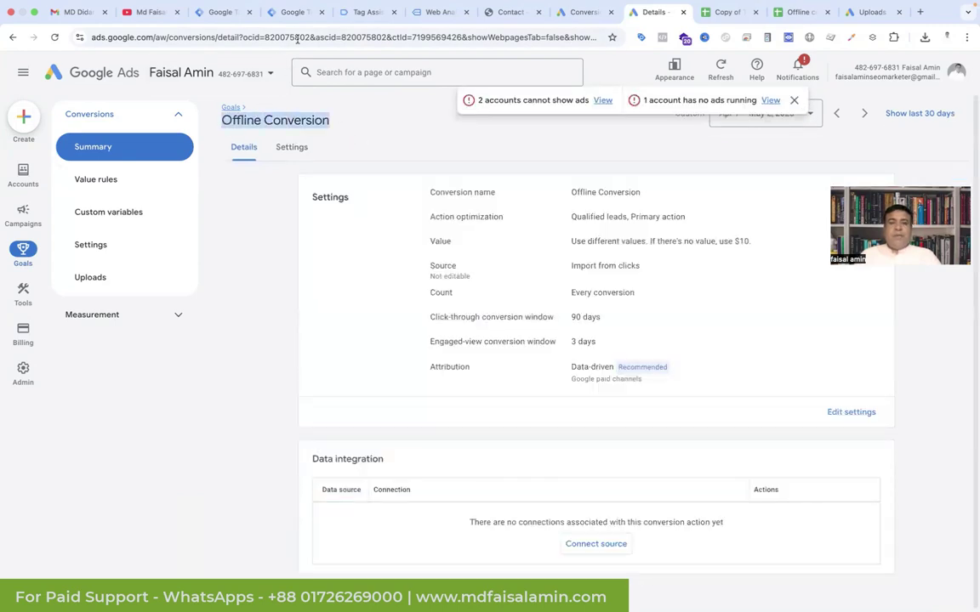
left_click(298, 11)
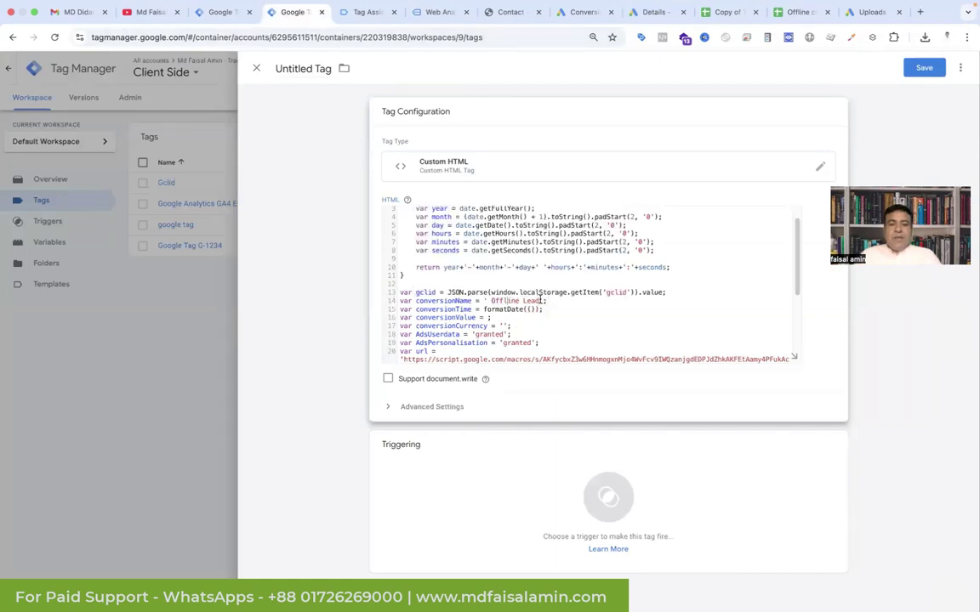
Step: Change conversionName to 'Offline Conversion' and pass new Date() to formatDate
left_click_drag(541, 300, 494, 300)
type("ffline Conversion")
left_click(531, 309)
type("new Date")
key("End")
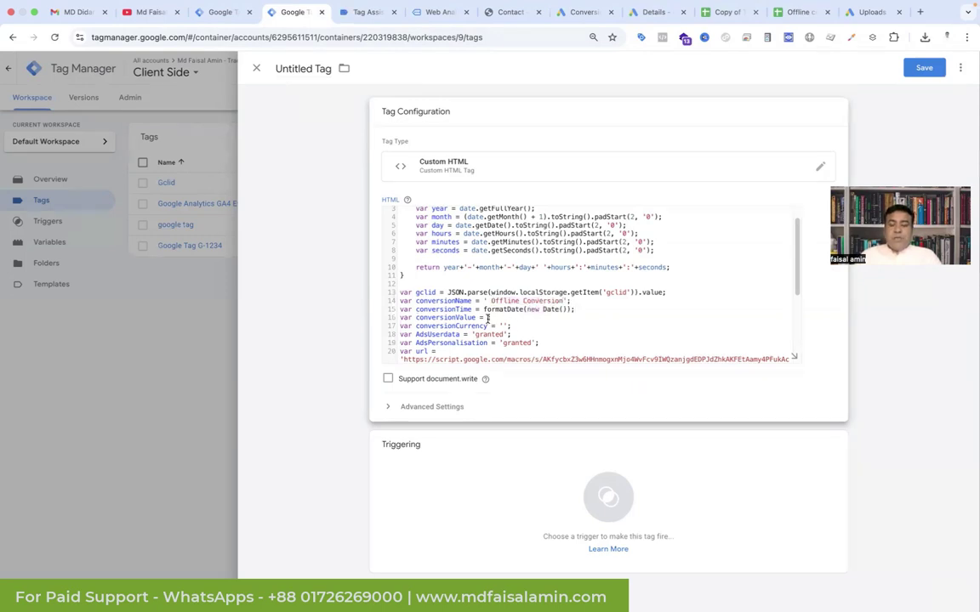
Step: Set conversionValue to 10 with currency 'USD' and fix the var url line spacing
left_click(488, 318)
type("10;")
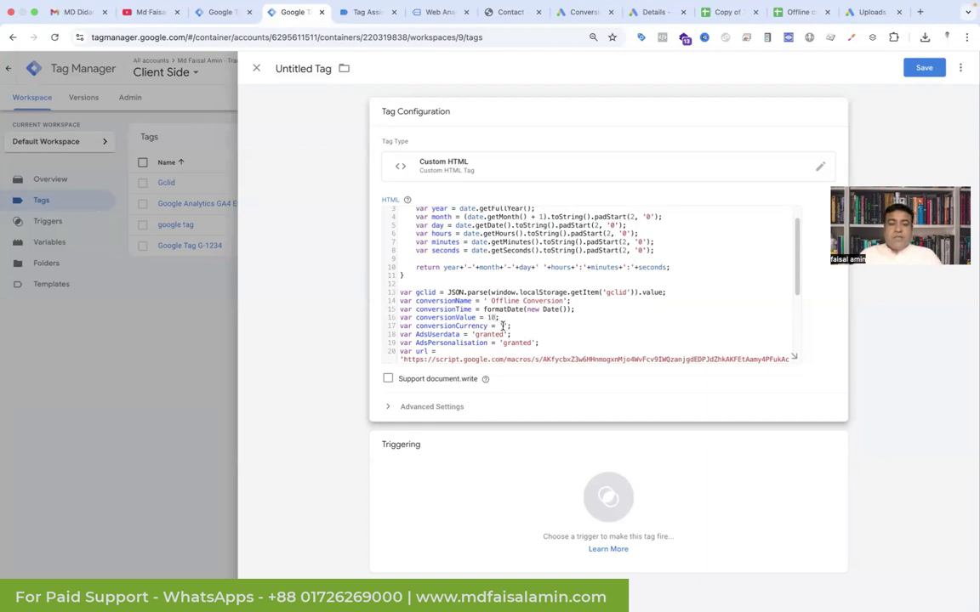
type("D")
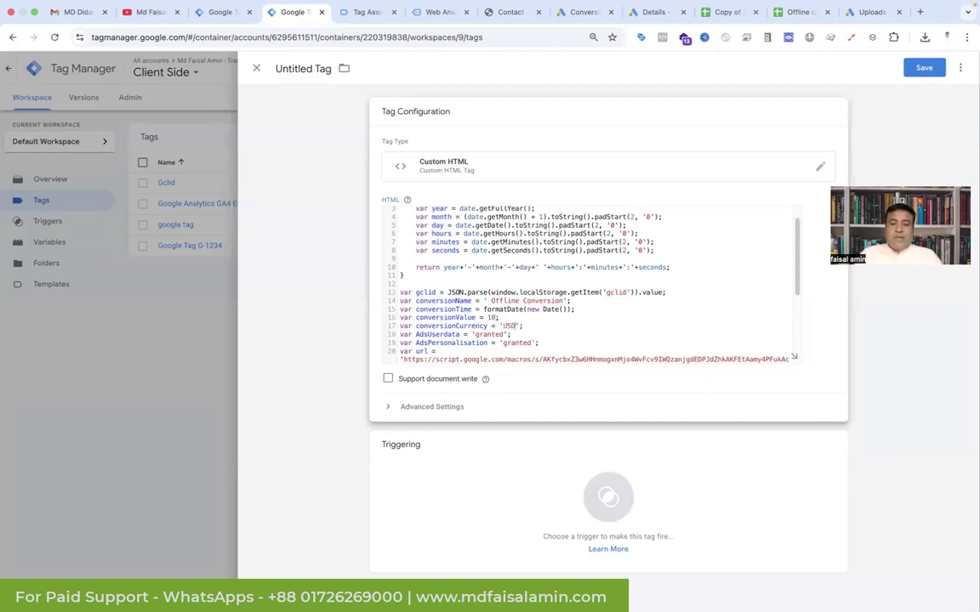
scroll(560, 323, "down", 3)
scroll(560, 322, "up", 1)
scroll(560, 322, "up", 2)
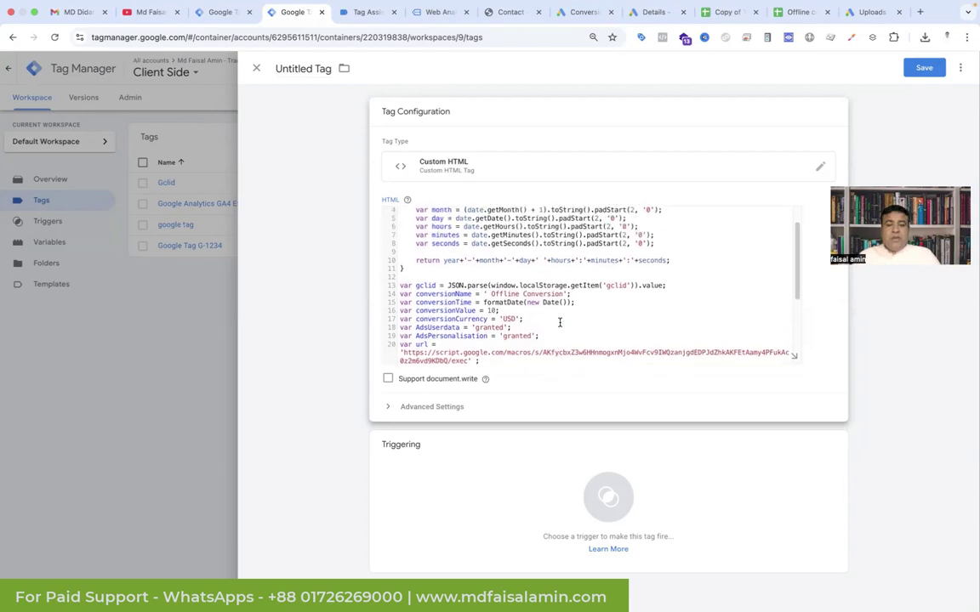
left_click(431, 345)
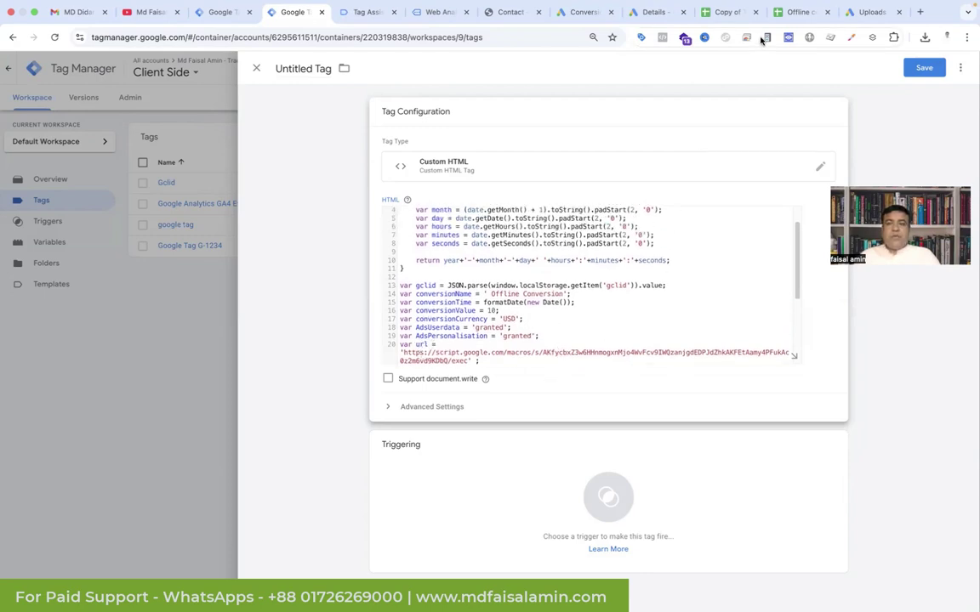
left_click(783, 15)
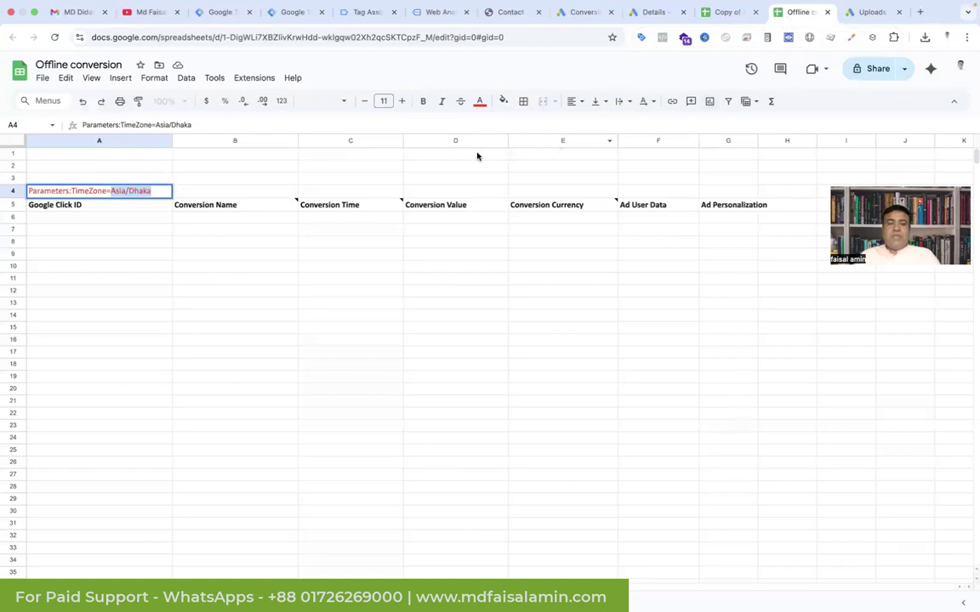
Step: Create an Apps Script project from Extensions and paste the doGet web-app code into Code.gs
left_click(269, 82)
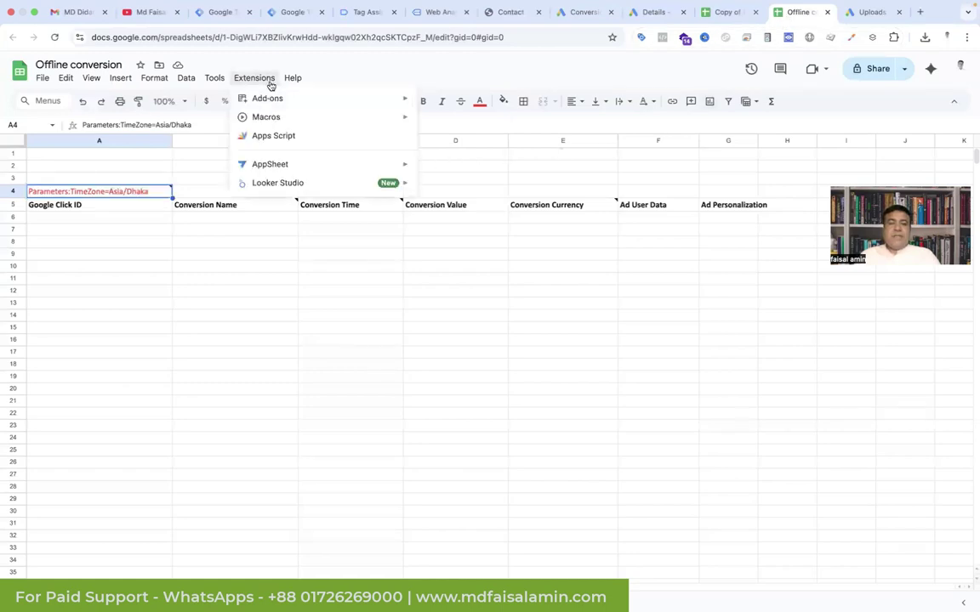
left_click(298, 136)
key("ctrl+v")
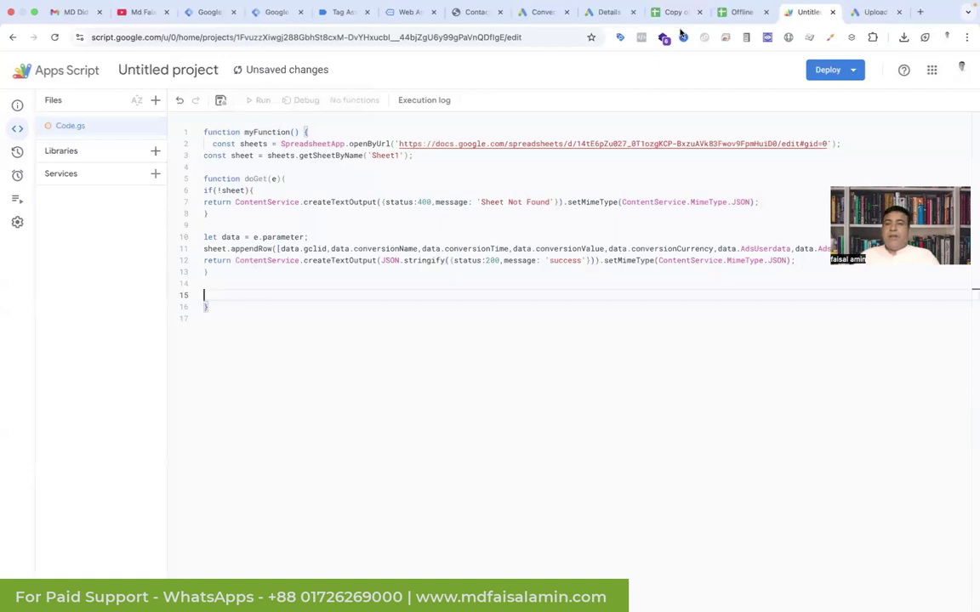
left_click(733, 12)
Step: Paste the spreadsheet's URL into openByUrl and replace 'Sheet1' with 'Offline conversion'
left_click(356, 39)
key("super+c")
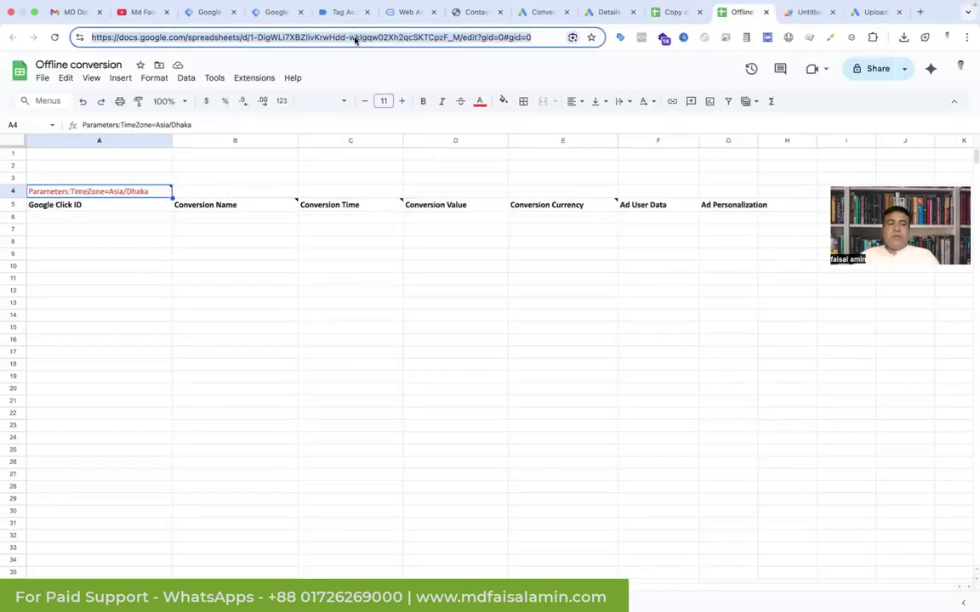
key("ctrl+Tab")
left_click_drag(399, 145, 827, 144)
key("super+v")
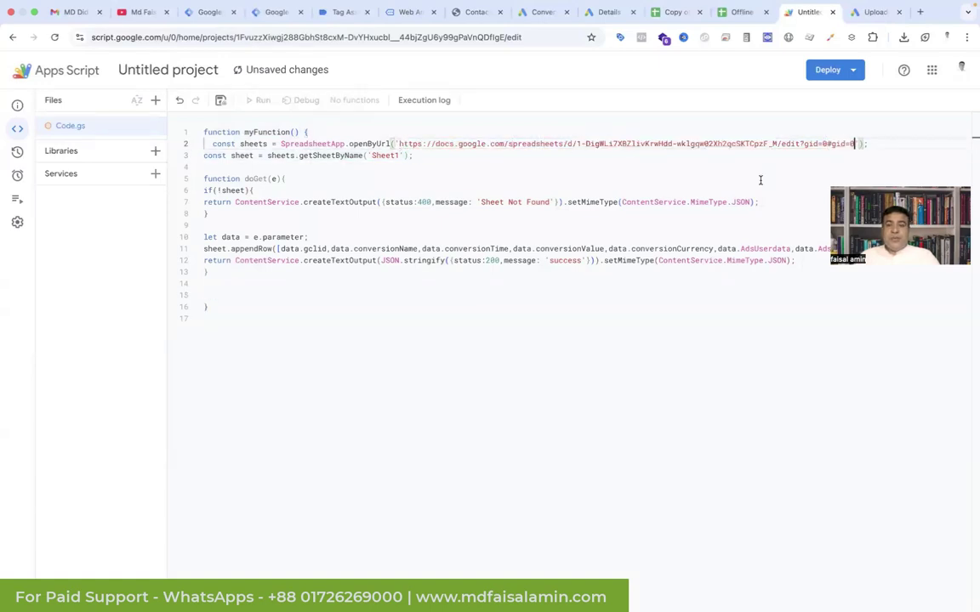
double_click(385, 155)
type("Offline conversion")
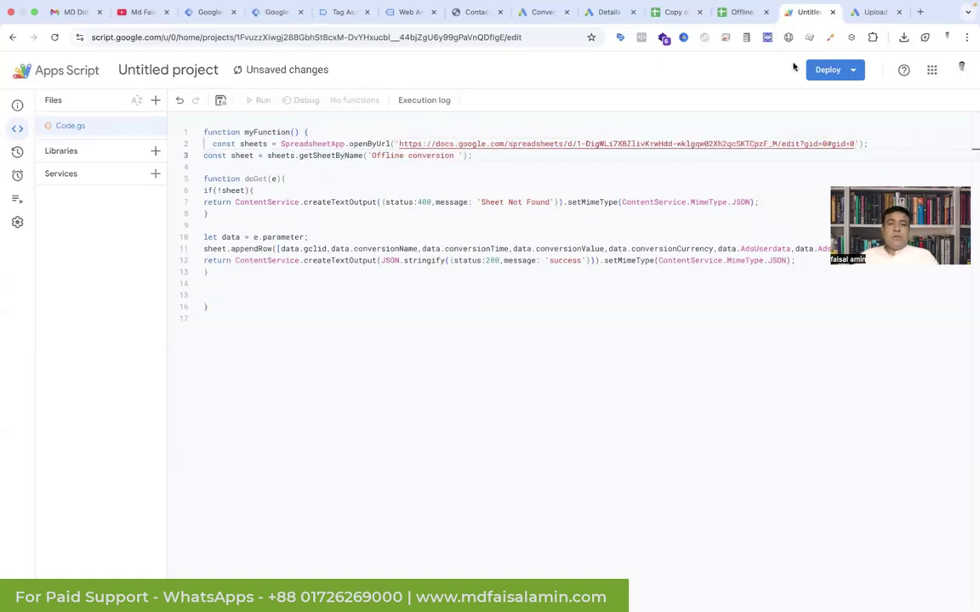
left_click(842, 71)
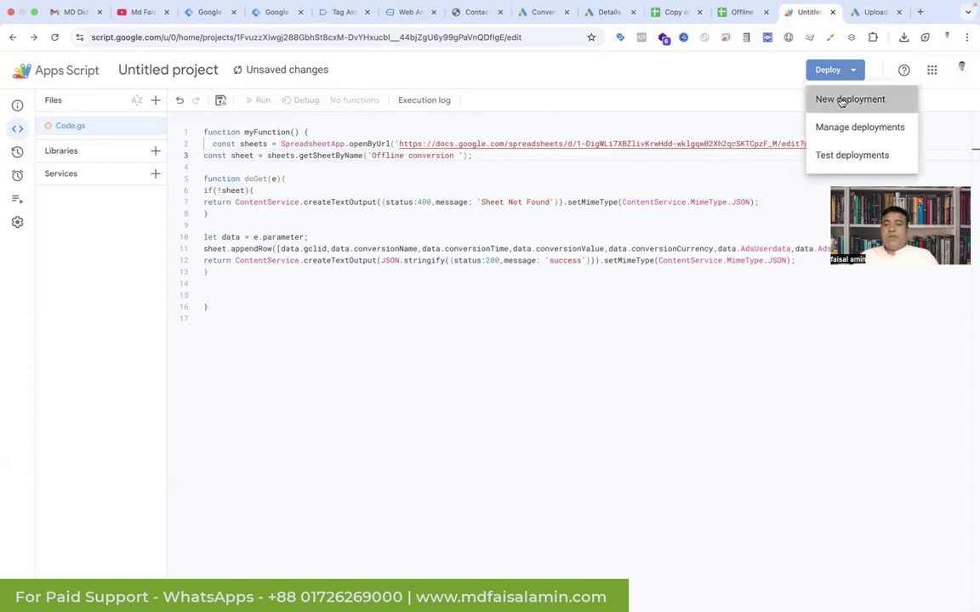
Step: Deploy the script as a web app described 'Version 1' with access for Anyone
left_click(841, 101)
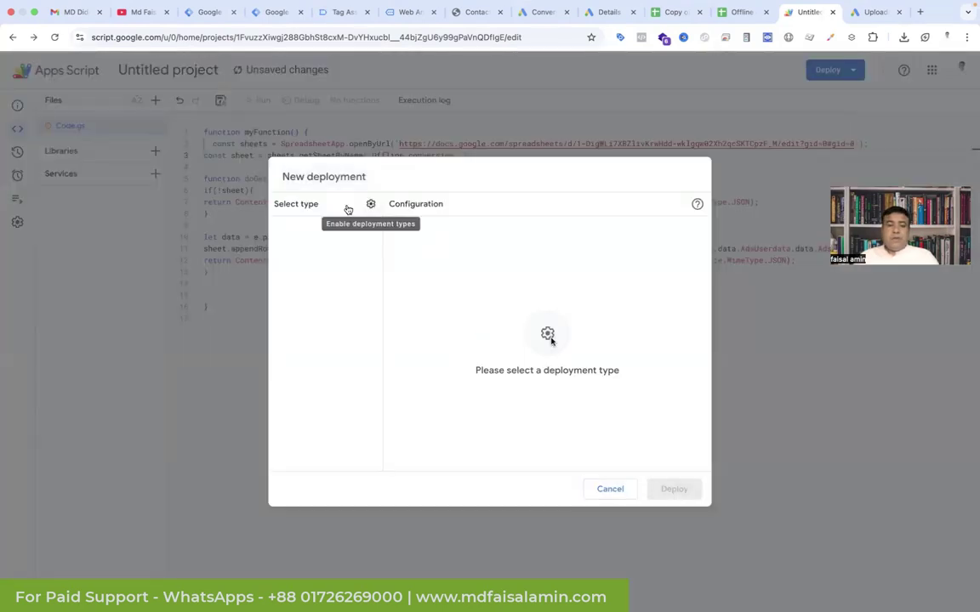
left_click(368, 206)
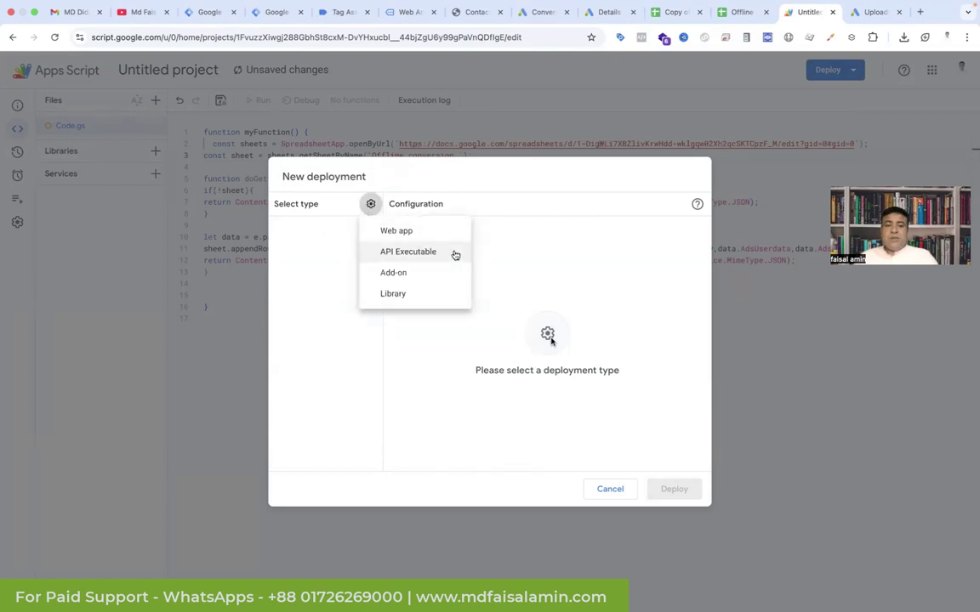
left_click(417, 237)
left_click(457, 260)
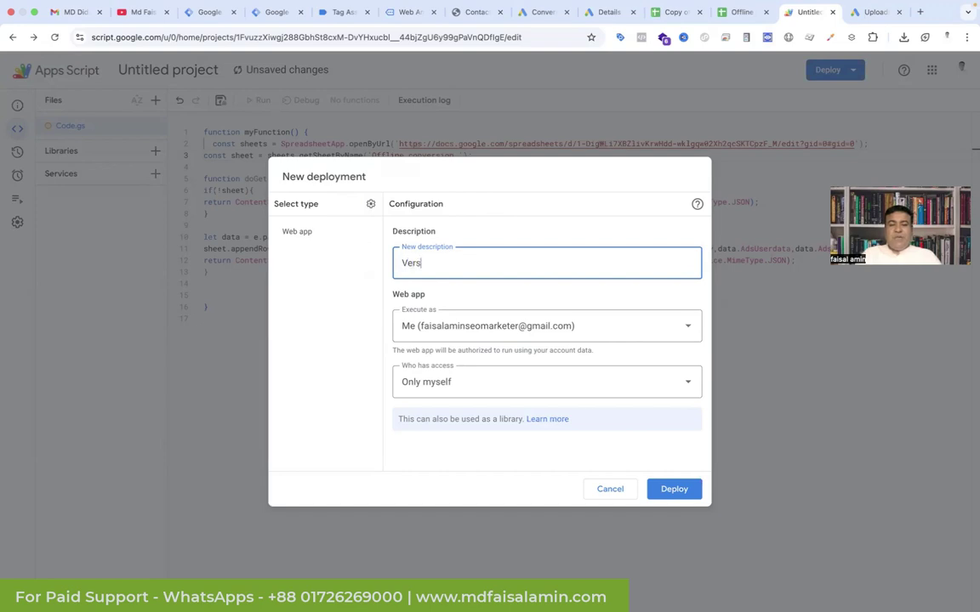
type("Version 1")
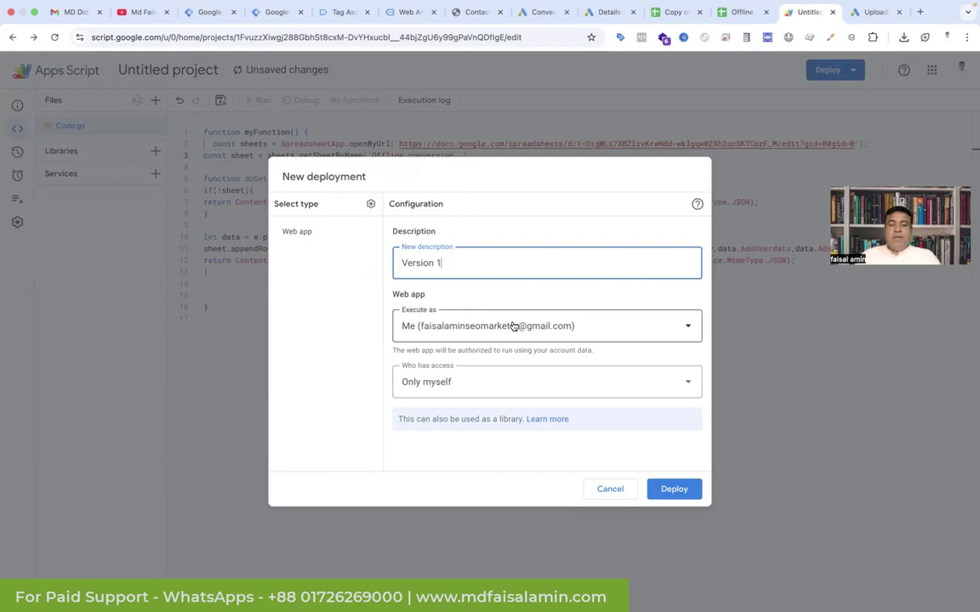
left_click(586, 381)
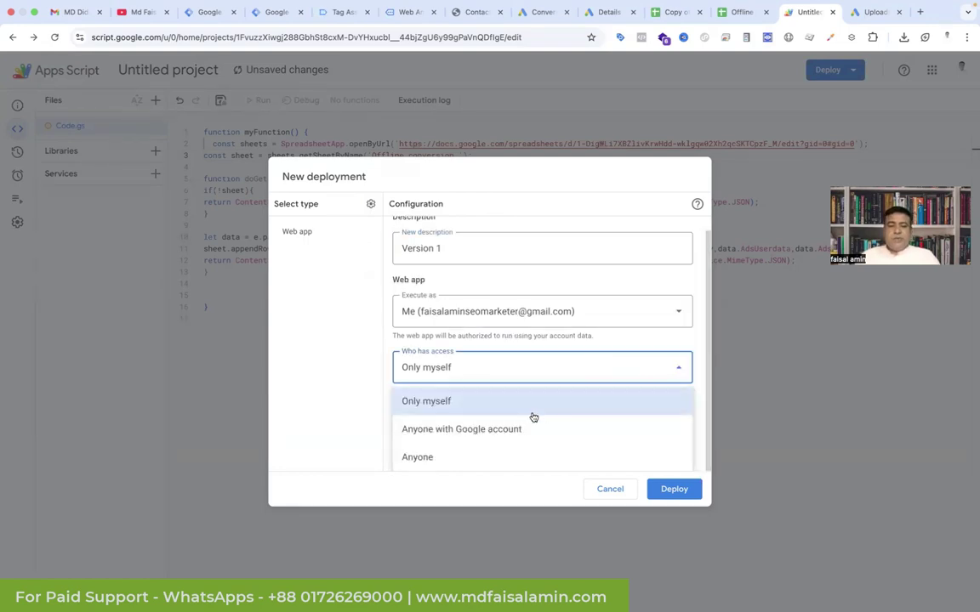
left_click(493, 454)
left_click(674, 489)
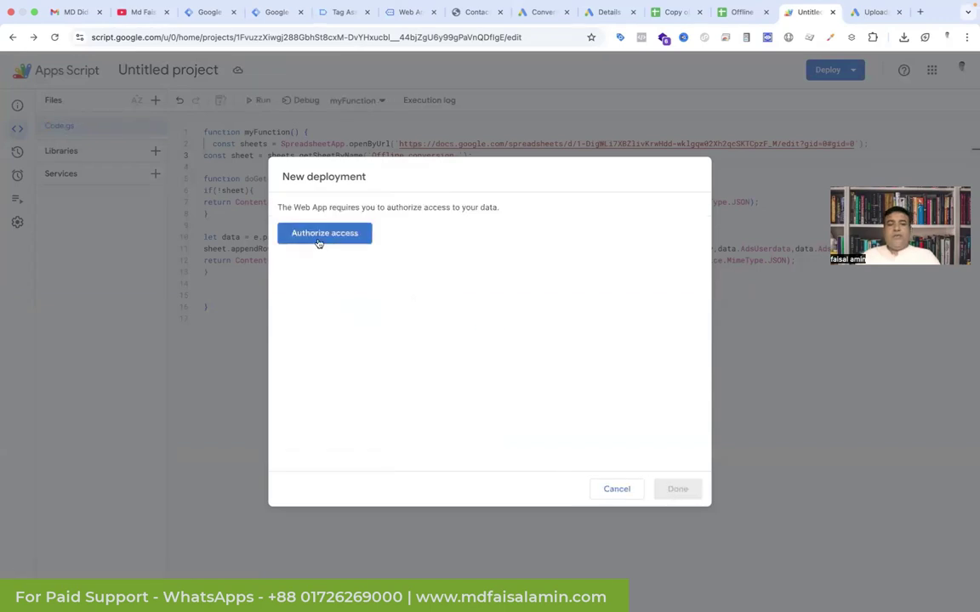
Step: Authorize Untitled project to access Google Sheets, proceeding past the unverified-app warning
left_click(319, 242)
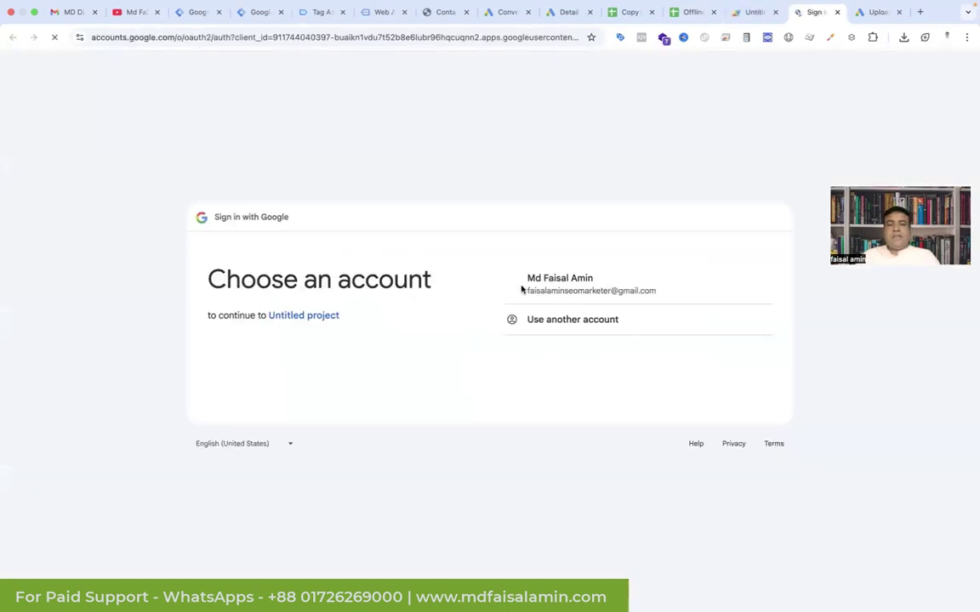
left_click(584, 292)
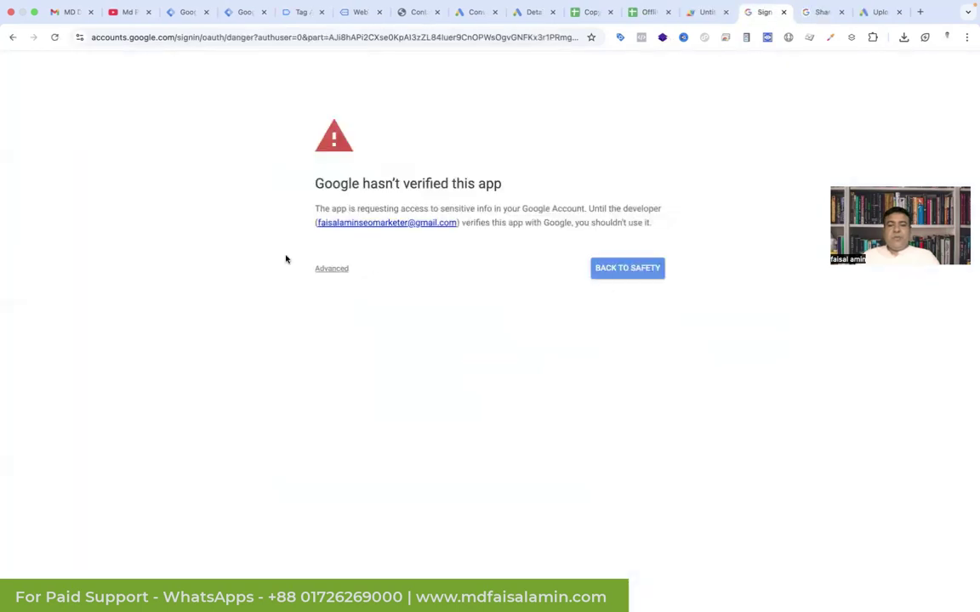
left_click(339, 270)
left_click(326, 352)
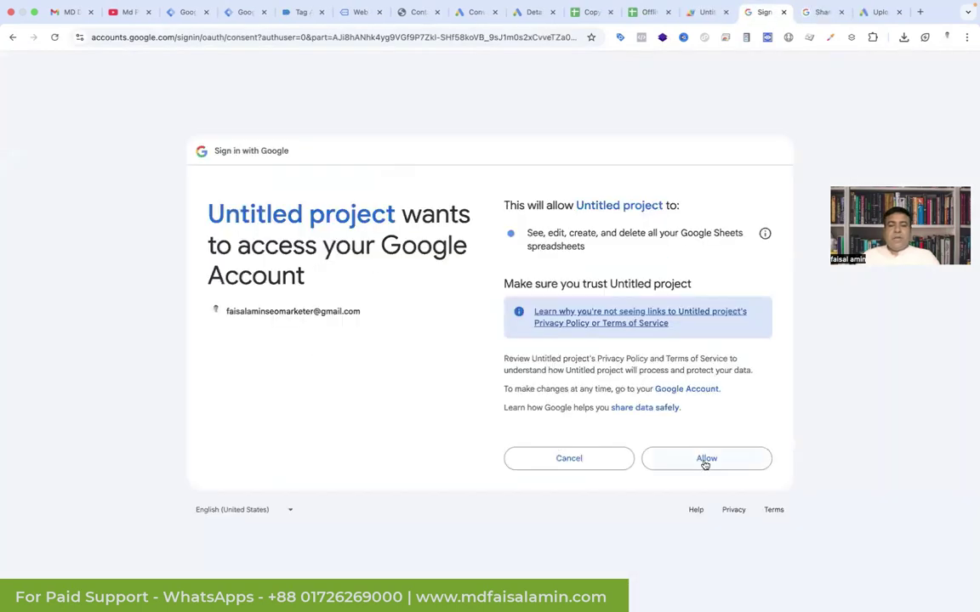
left_click(705, 461)
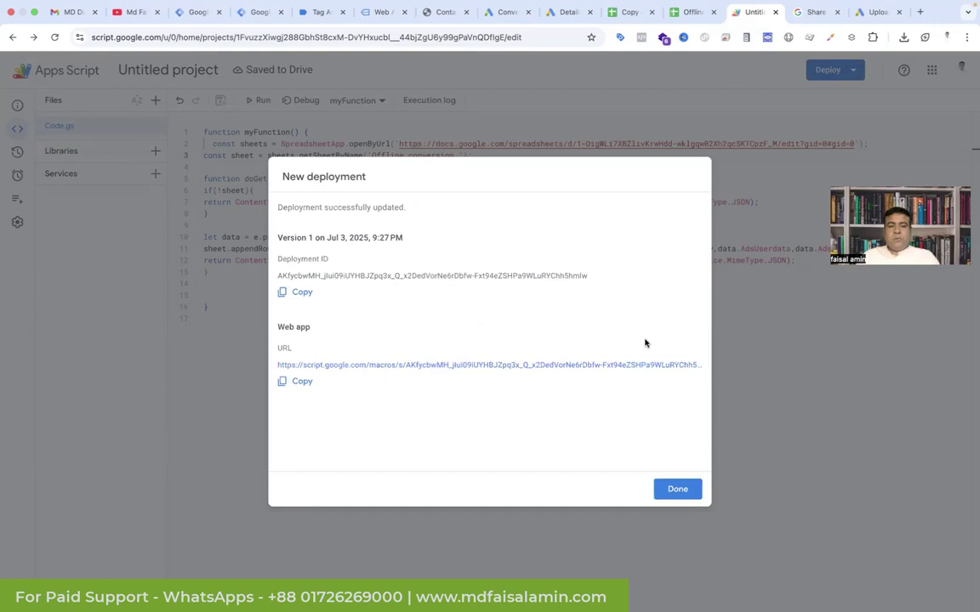
Step: Replace the old script URL on line 20 of the tag code with the new web app /exec URL
left_click(302, 381)
left_click(256, 26)
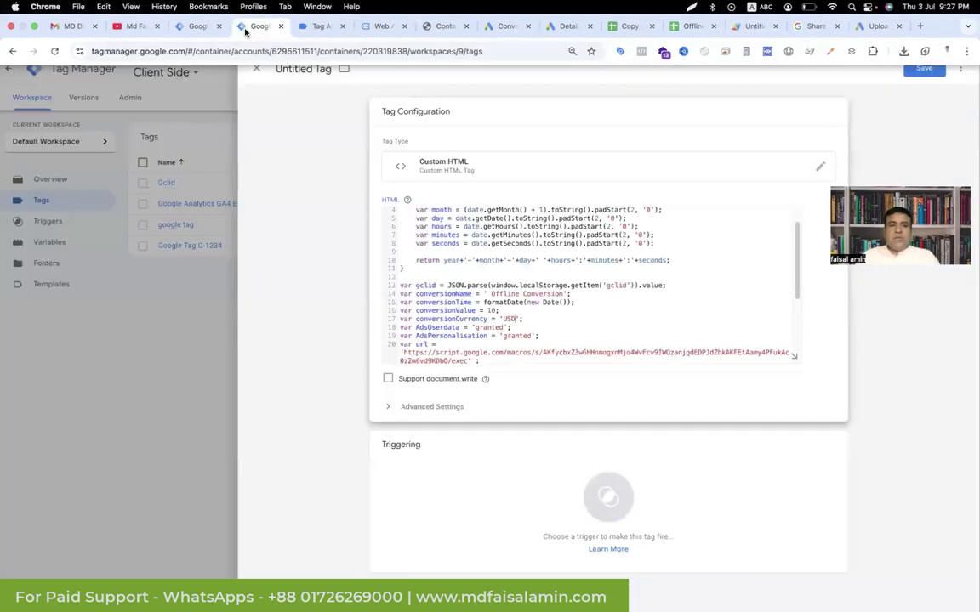
scroll(484, 321, "down", 2)
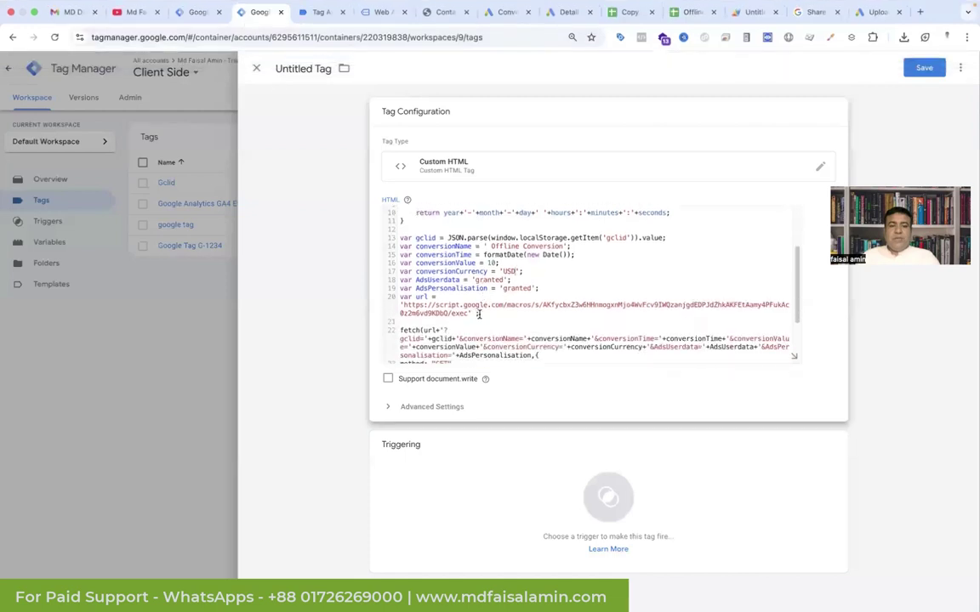
left_click_drag(468, 314, 405, 305)
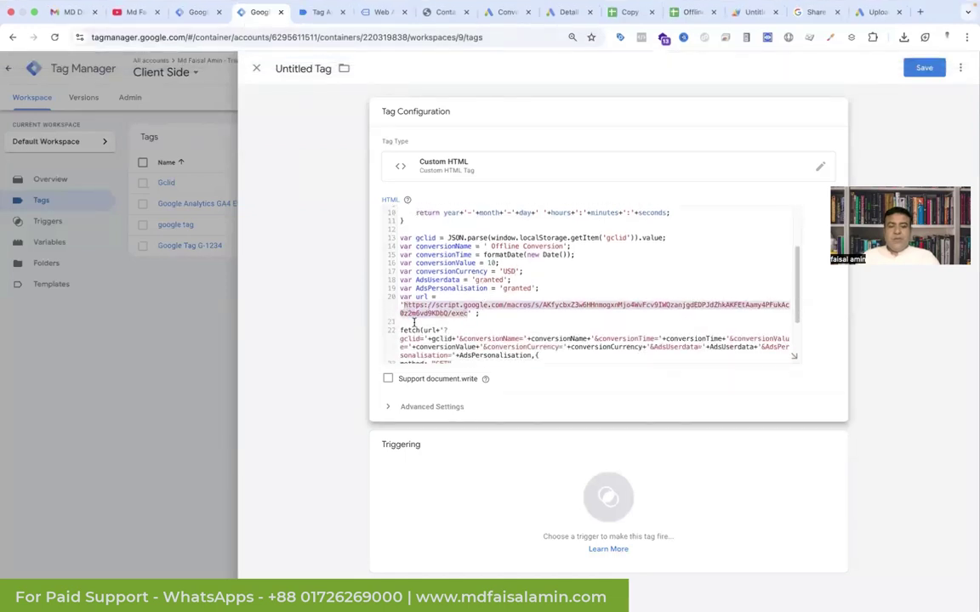
key("super+v")
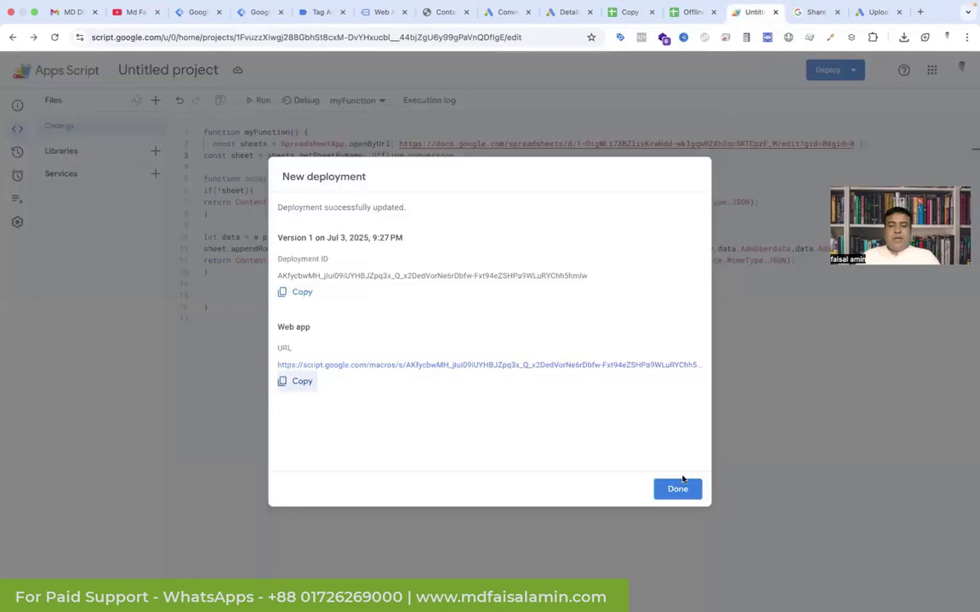
left_click(678, 490)
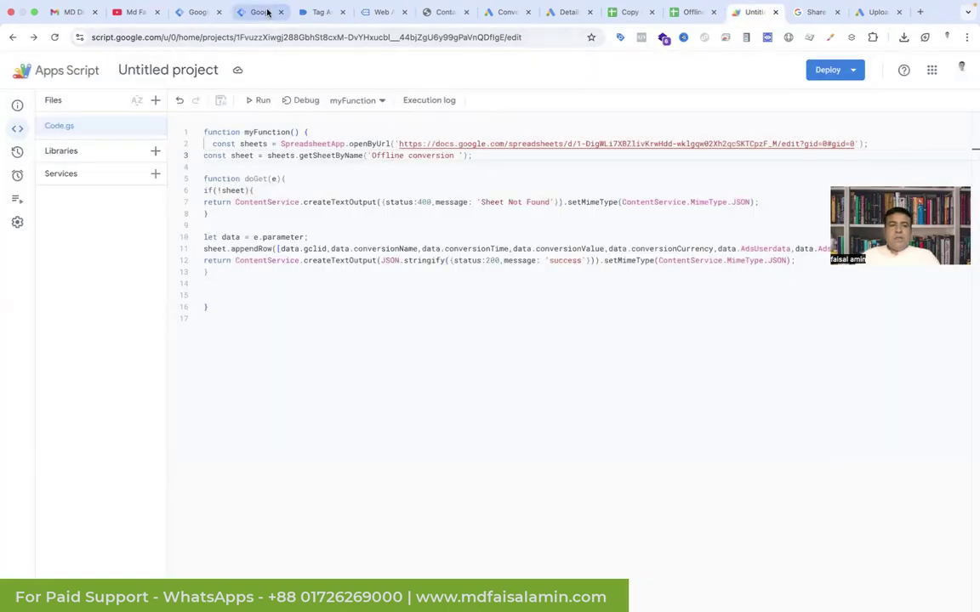
left_click(264, 12)
scroll(457, 265, "down", 5)
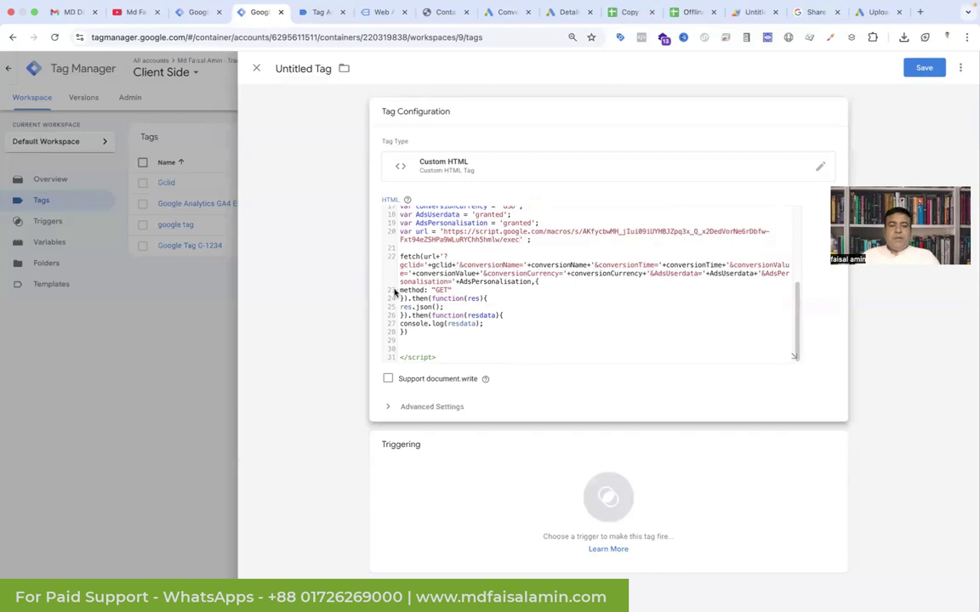
scroll(355, 281, "up", 3)
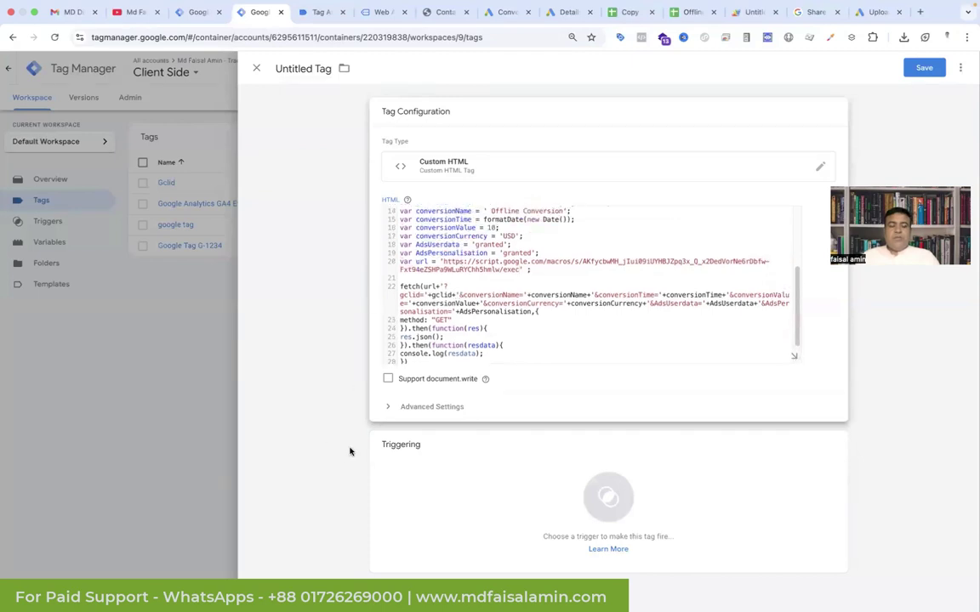
Step: Check the site's contact form, gclid value and Tag Assistant, then make the tag fire on Event - Lead
left_click(438, 13)
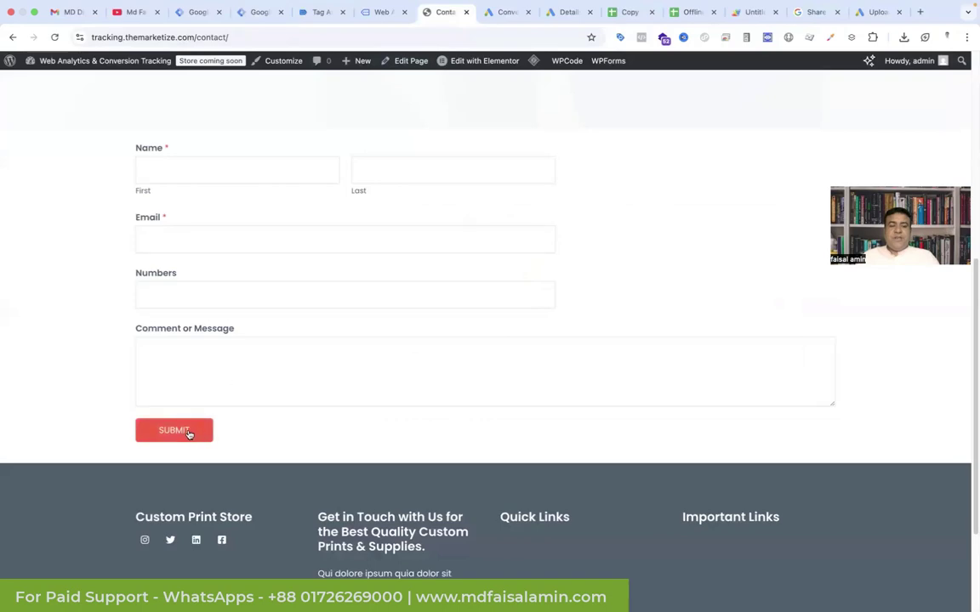
left_click(390, 12)
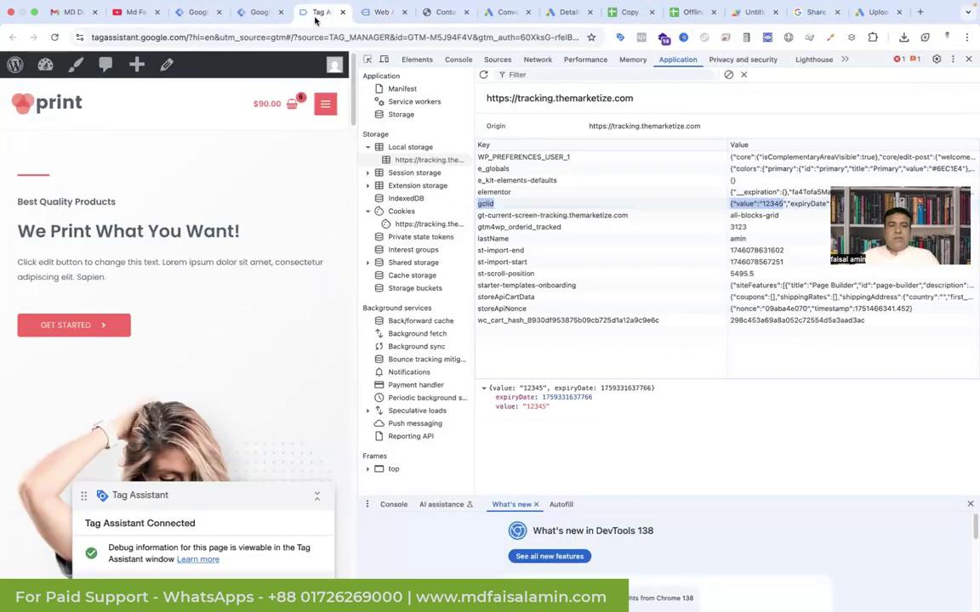
left_click(319, 12)
left_click(258, 12)
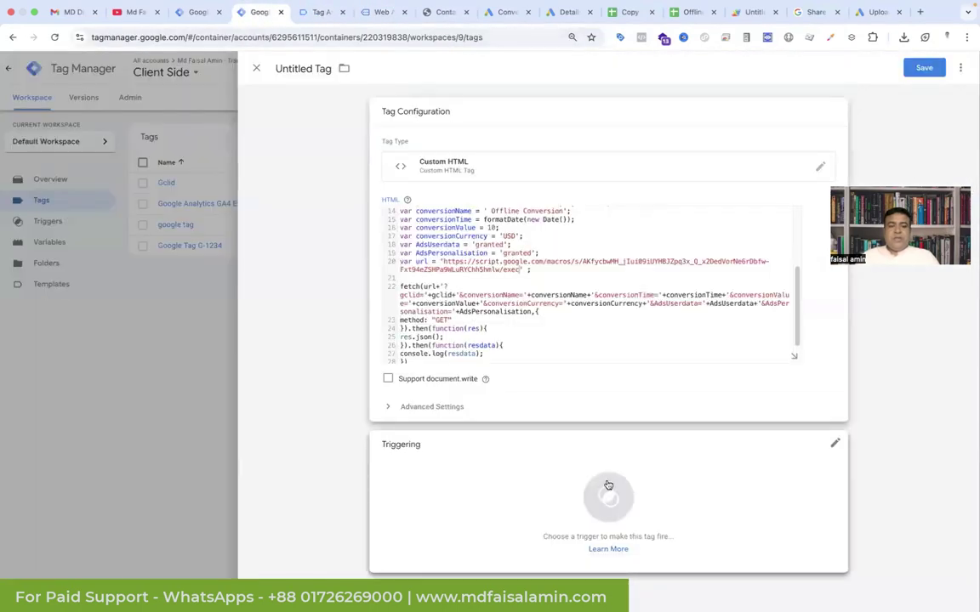
left_click(605, 484)
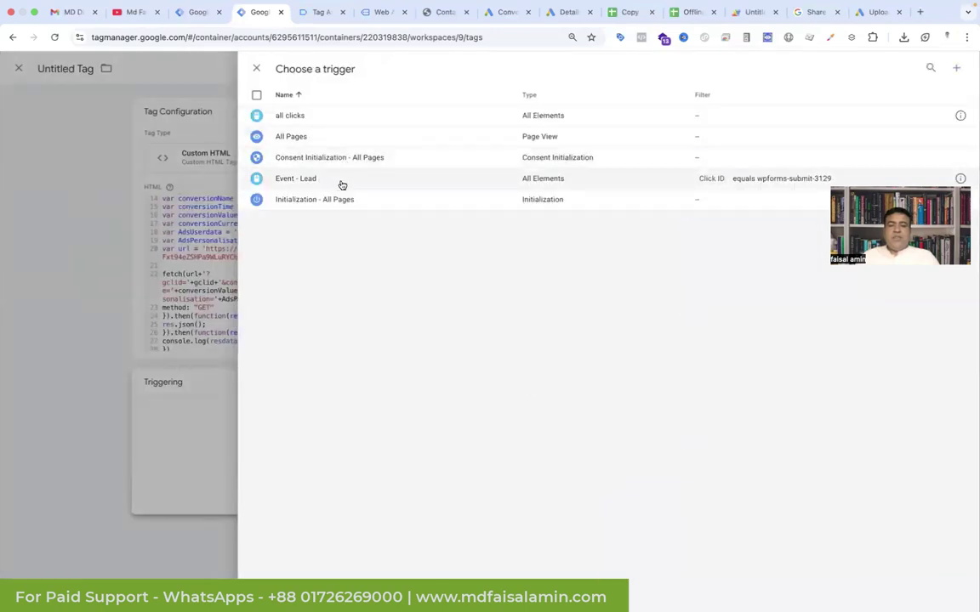
left_click(340, 183)
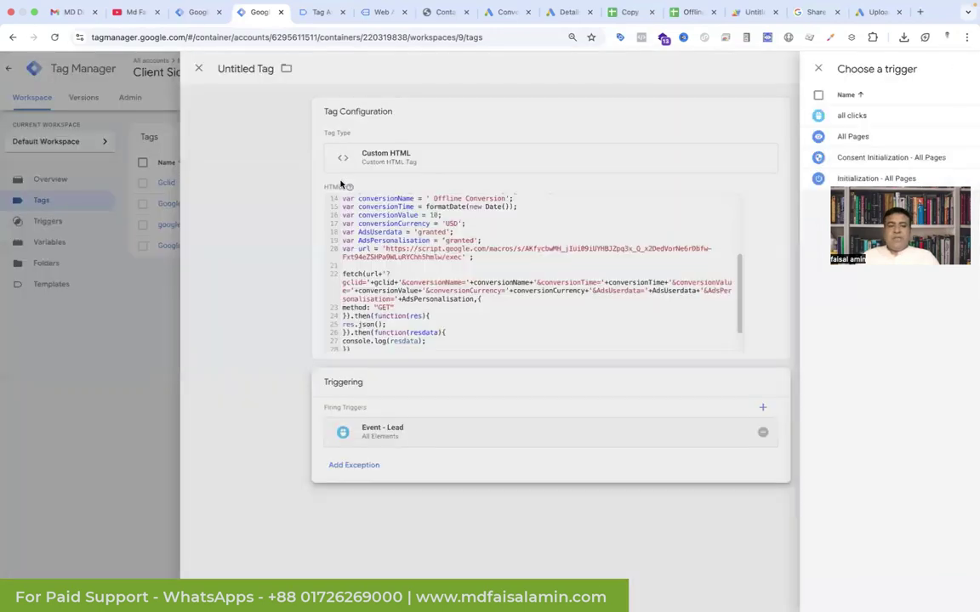
Step: Rename the tag 'Offline conversion tracking', save it, and begin submitting and publishing the container
left_click(308, 72)
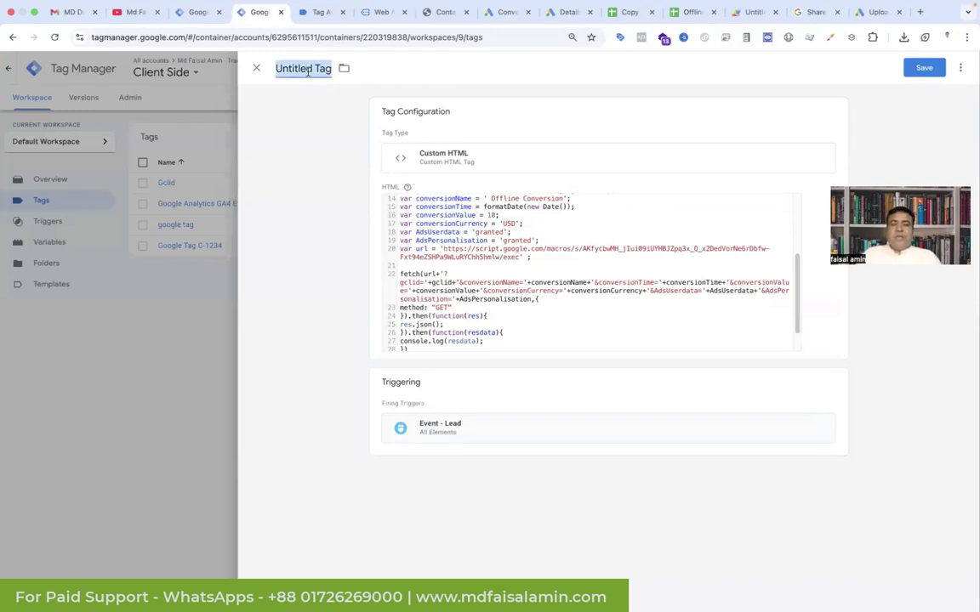
type("Offline conversion tracking")
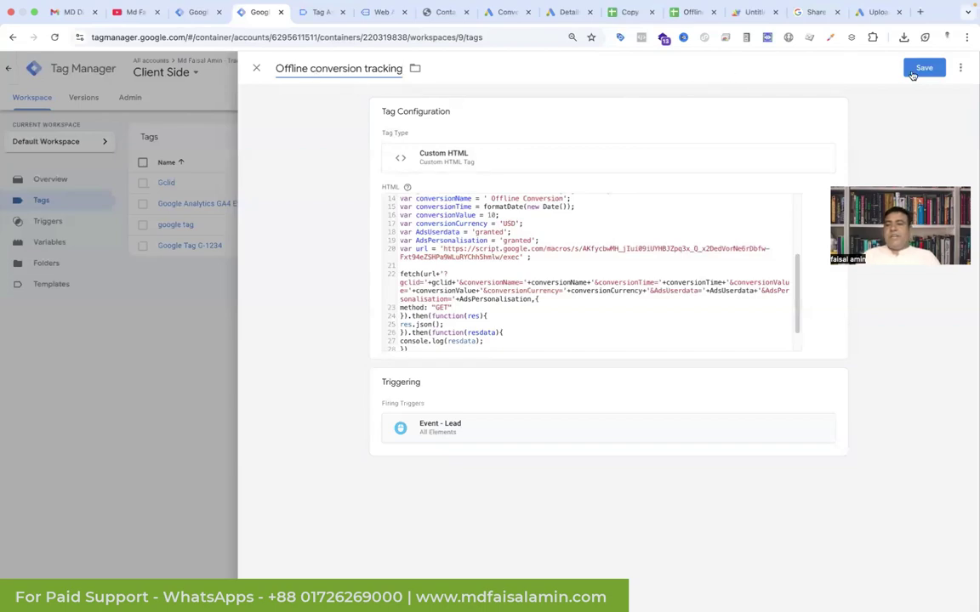
left_click(915, 69)
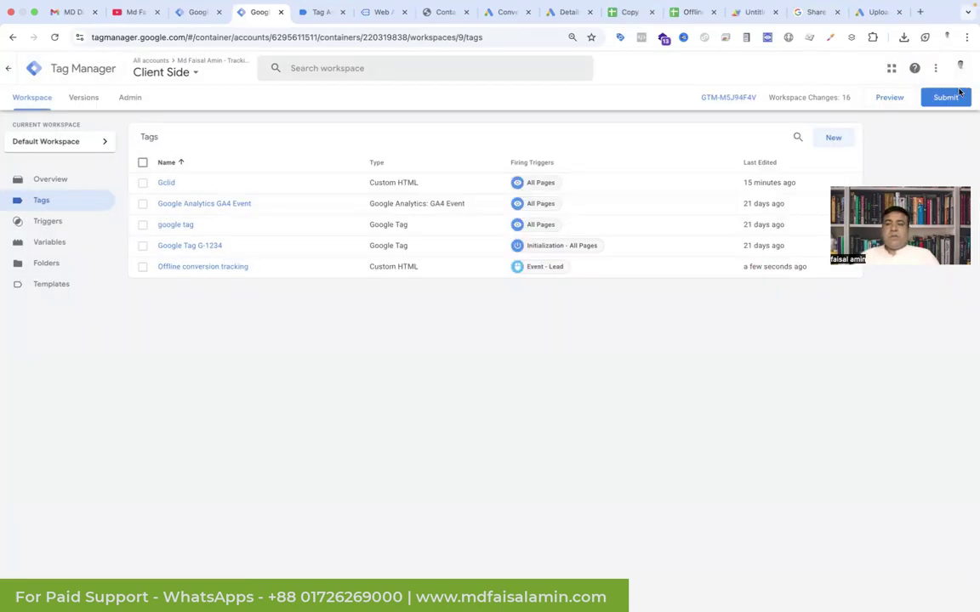
left_click(943, 97)
left_click(925, 71)
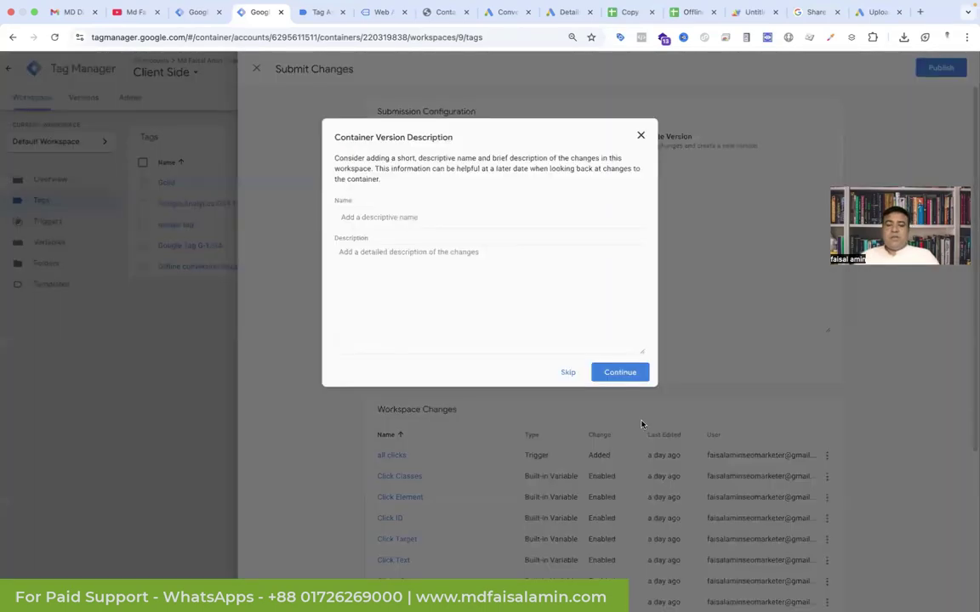
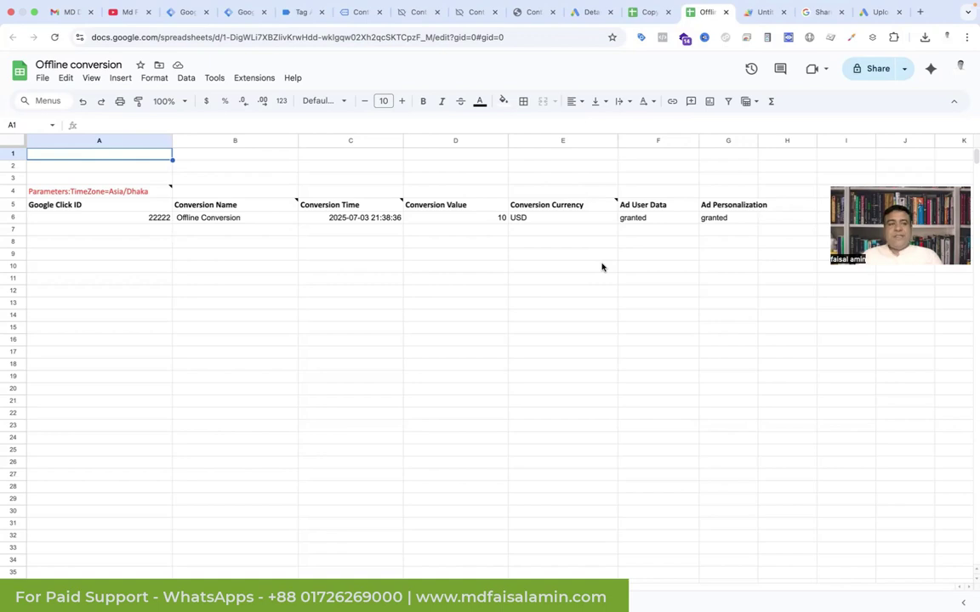
Step: Switch from the Offline conversion sheet to the website's contact page
left_click(358, 12)
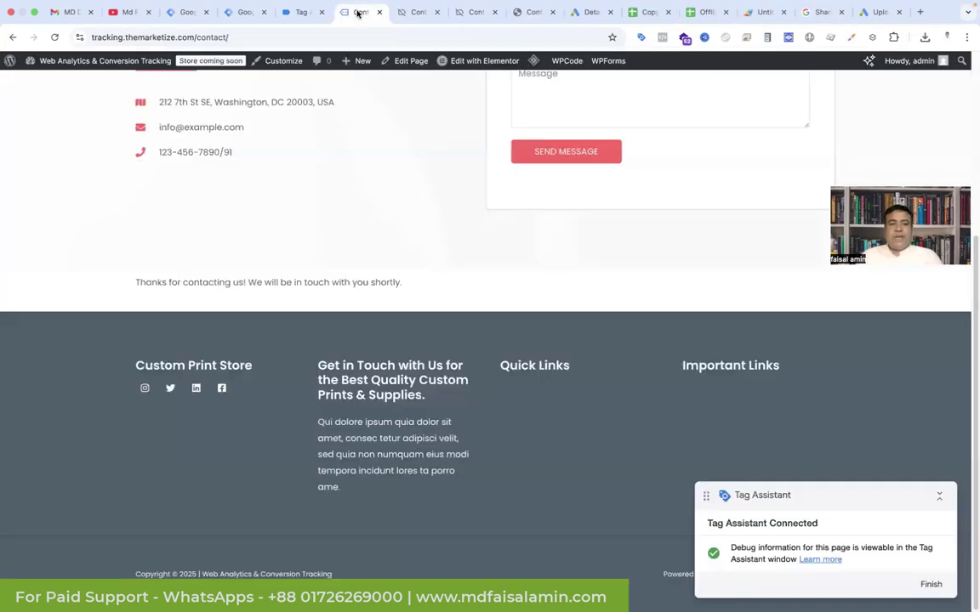
Step: Start a Tag Manager preview of the site with the gclid changed to 33333
left_click(249, 12)
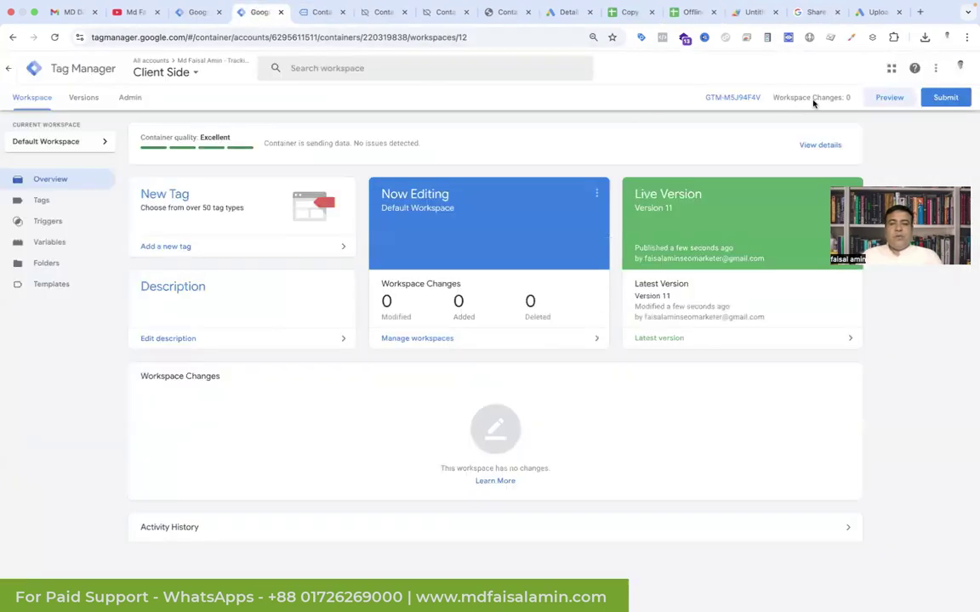
left_click(887, 100)
left_click_drag(503, 300, 473, 301)
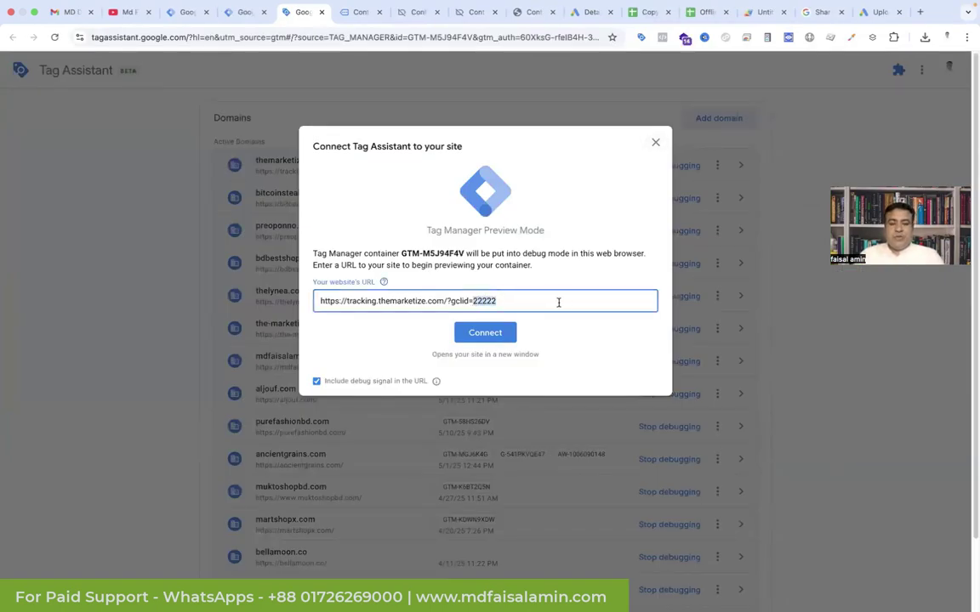
type("33")
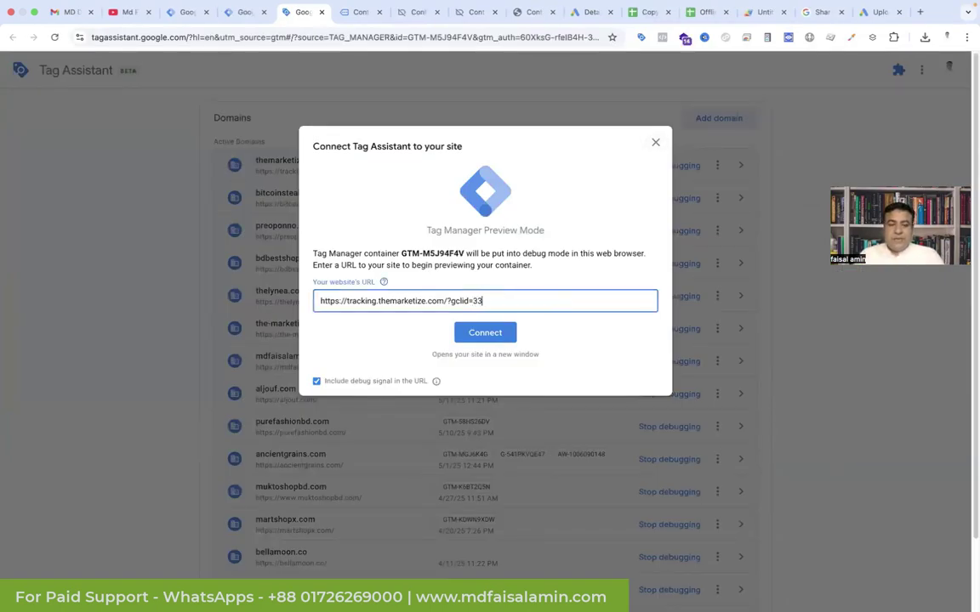
type("333")
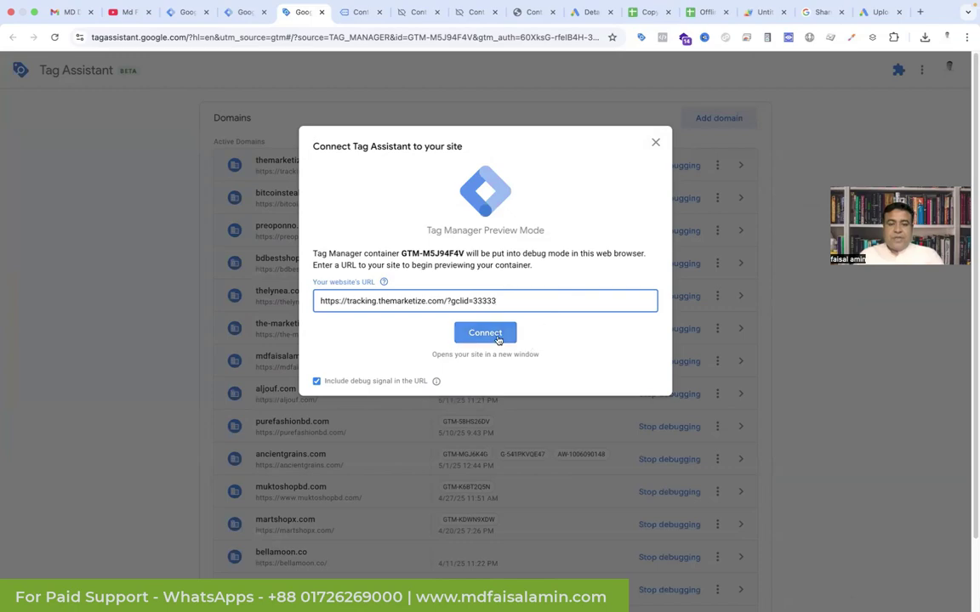
left_click(486, 333)
Step: Fill the contact form with a phone number and comment 'test', and submit it
left_click(651, 100)
scroll(425, 287, "down", 6)
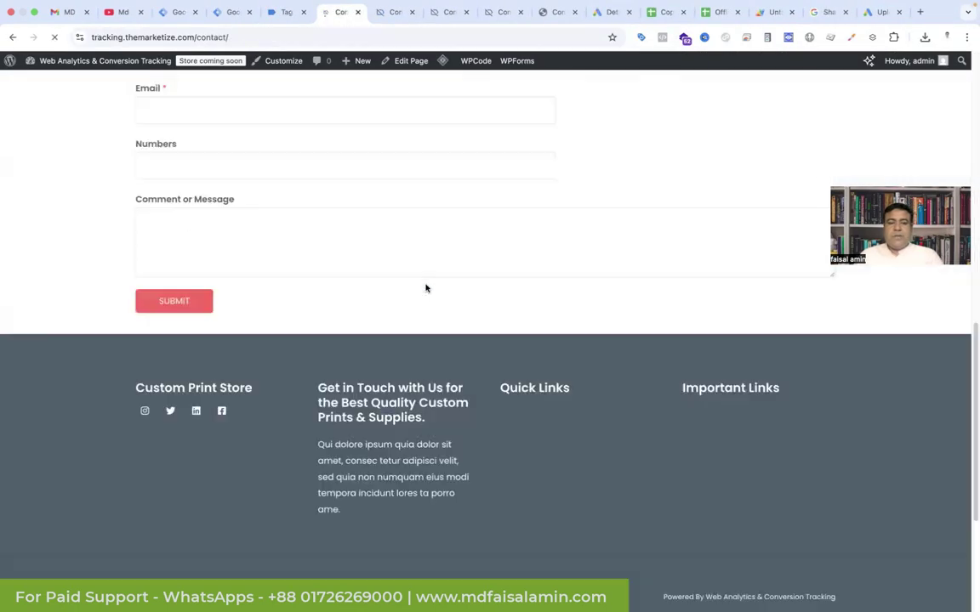
scroll(409, 282, "up", 2)
left_click(229, 305)
left_click(206, 360)
type("test")
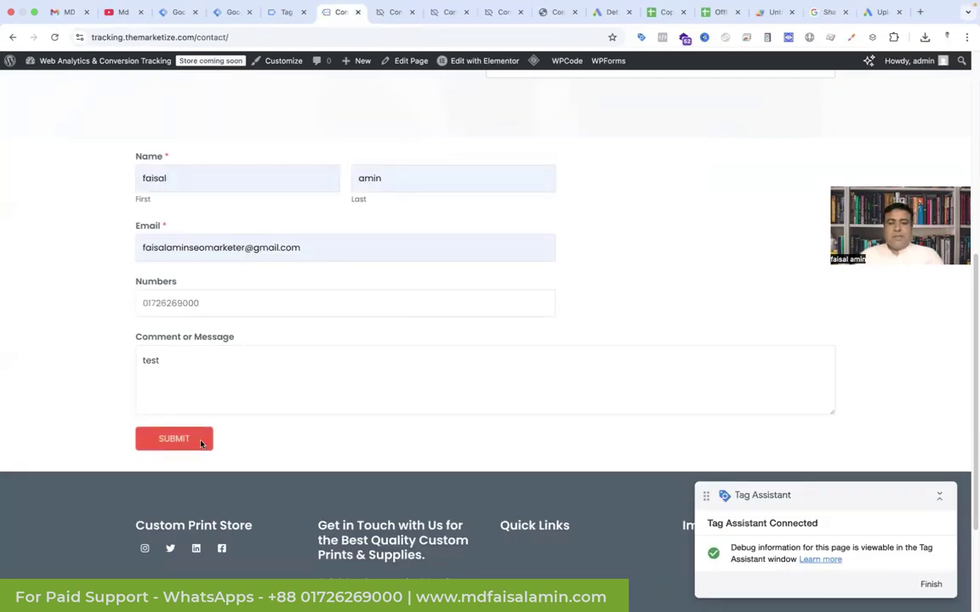
left_click(202, 443)
left_click(719, 11)
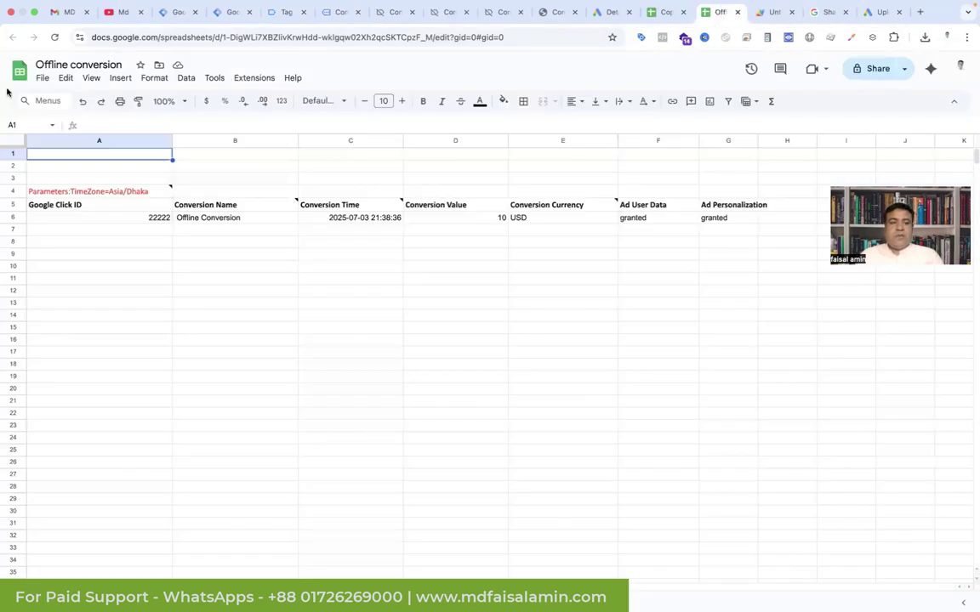
Step: Reload the Offline conversion sheet to show the 33333 row, then return to Google Ads
left_click(54, 37)
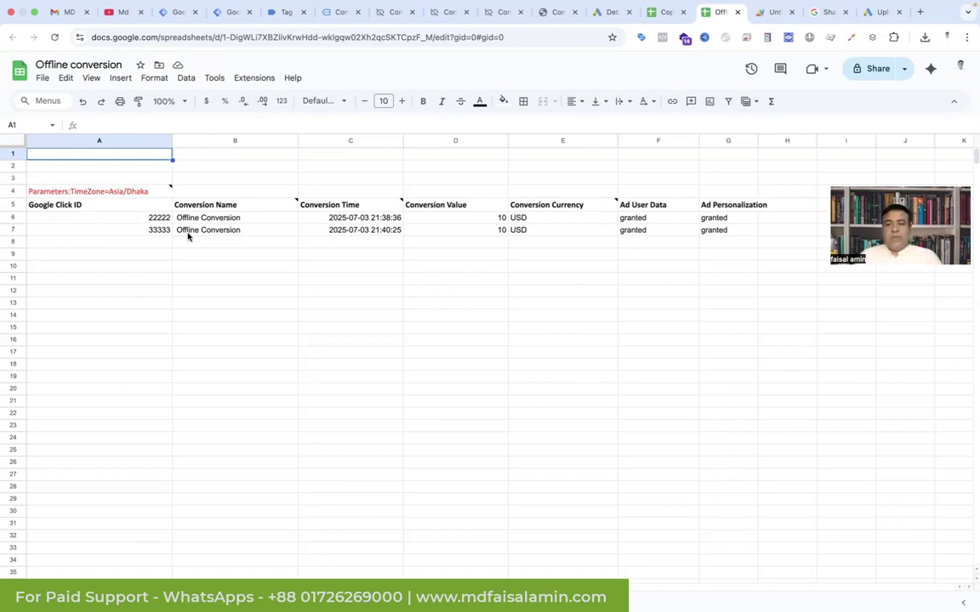
left_click(615, 16)
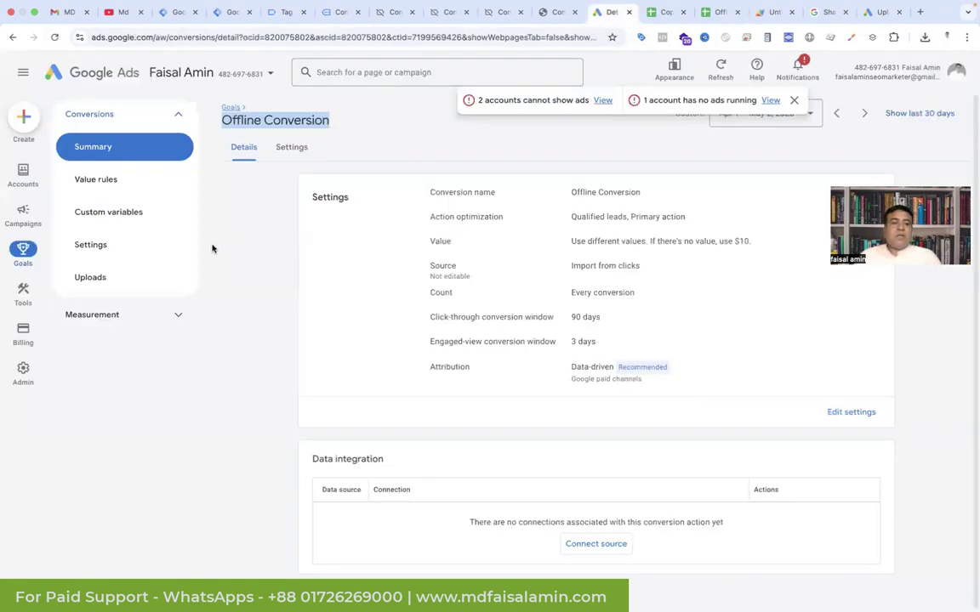
Step: Start a new conversion upload in Goals > Uploads with Google Sheets as the source
left_click(102, 279)
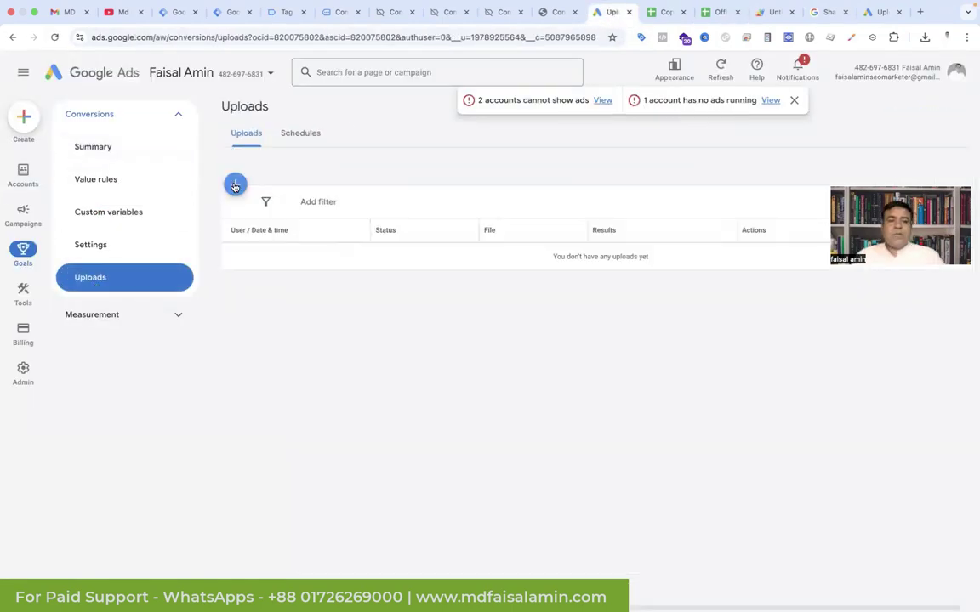
left_click(271, 289)
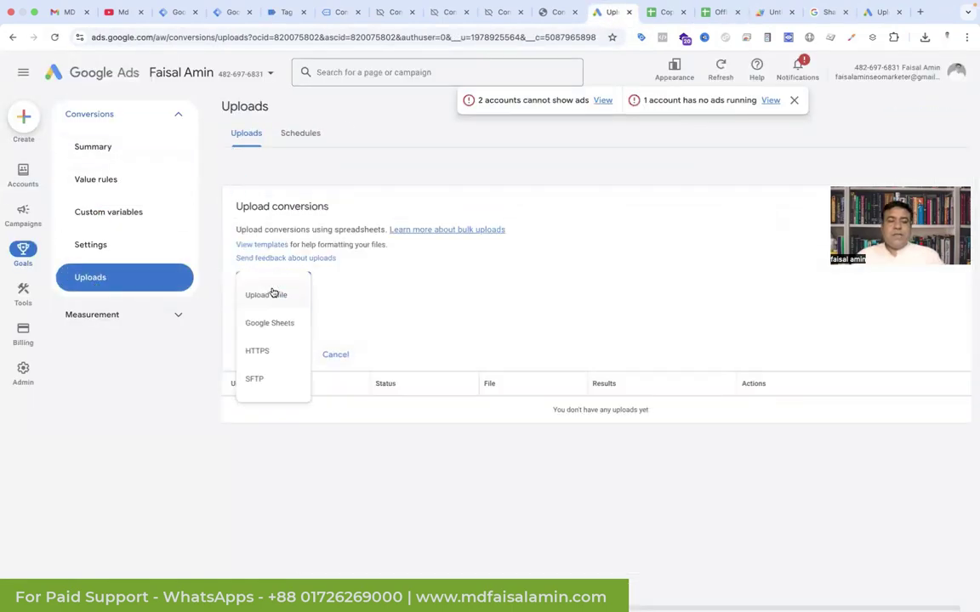
left_click(272, 322)
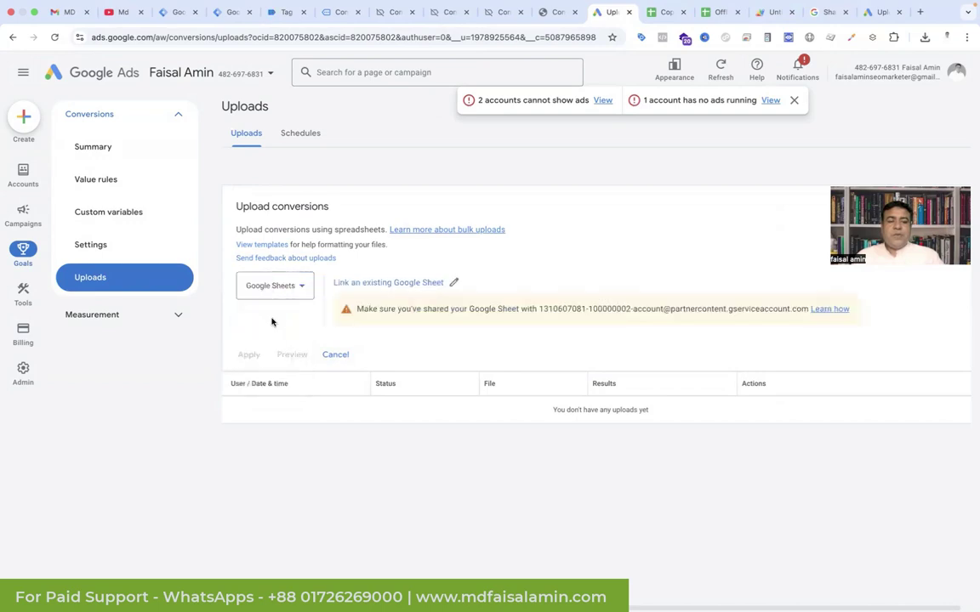
left_click(387, 283)
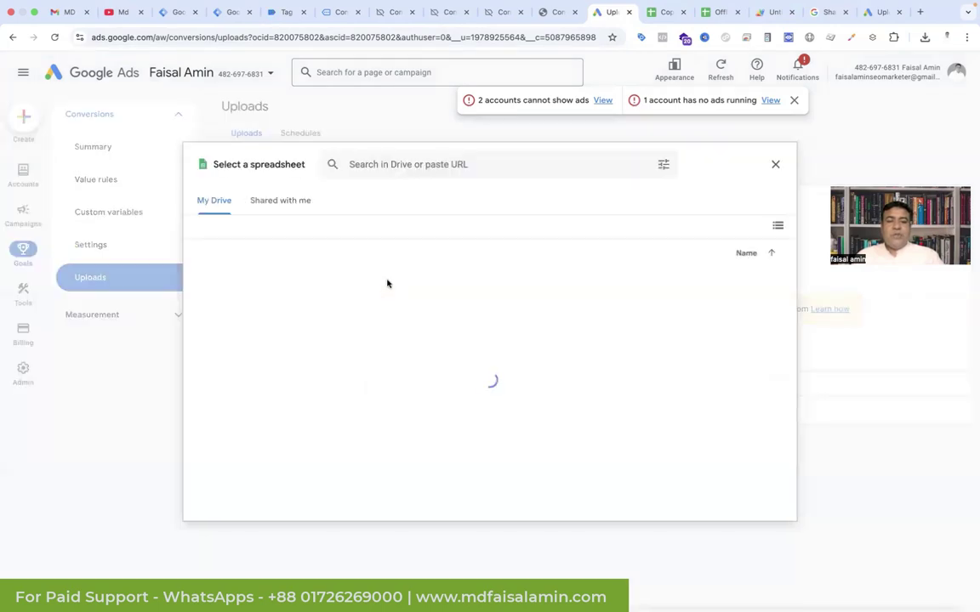
key("Escape")
left_click(380, 285)
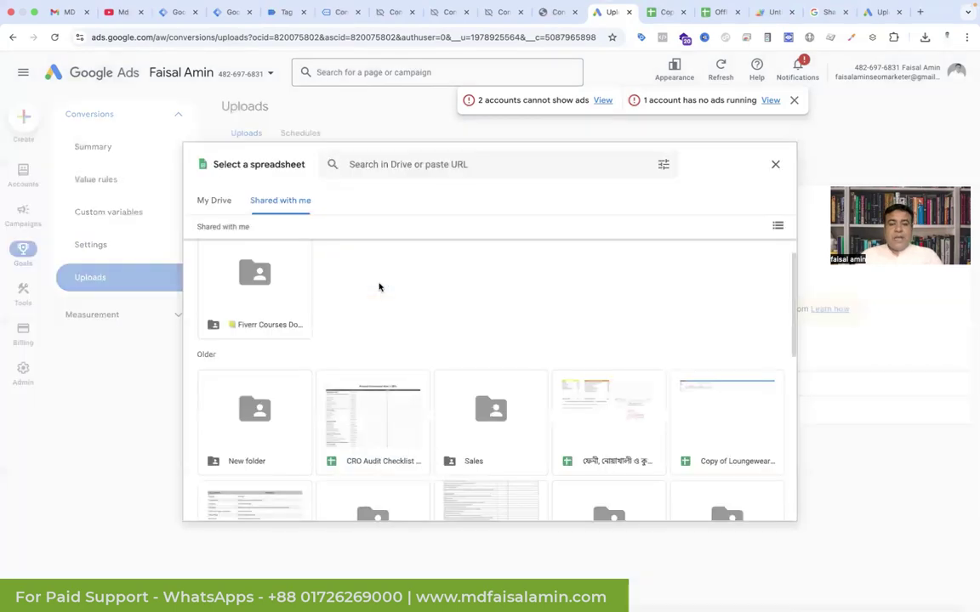
Step: Search for 'offline', link the Offline conversion spreadsheet, and apply the upload
left_click(512, 164)
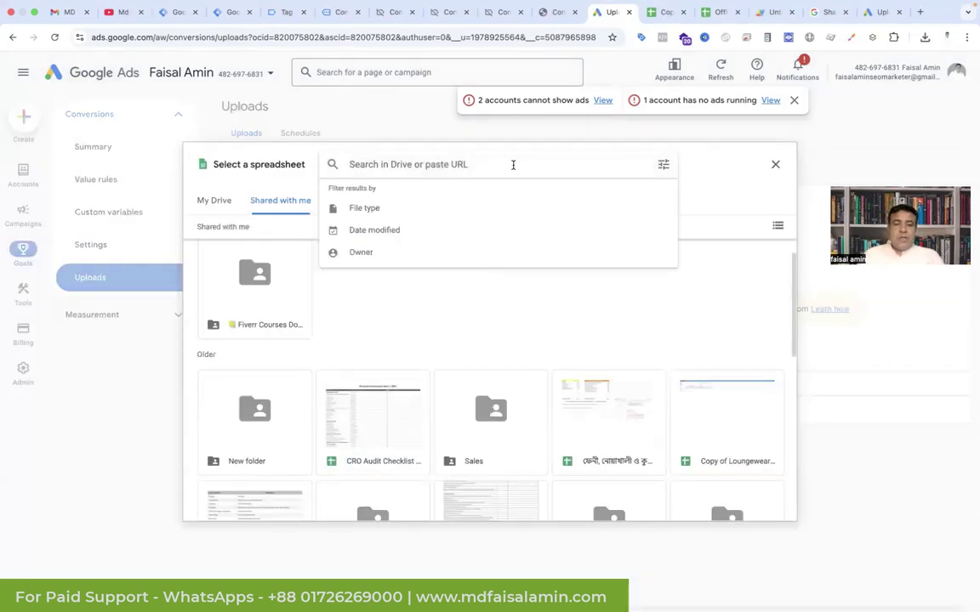
type("offline")
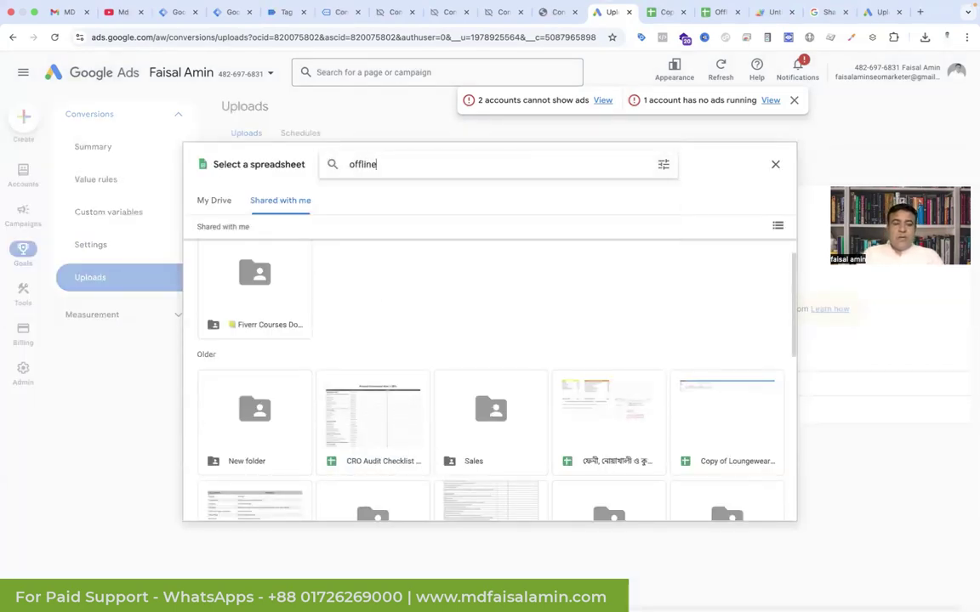
key("Return")
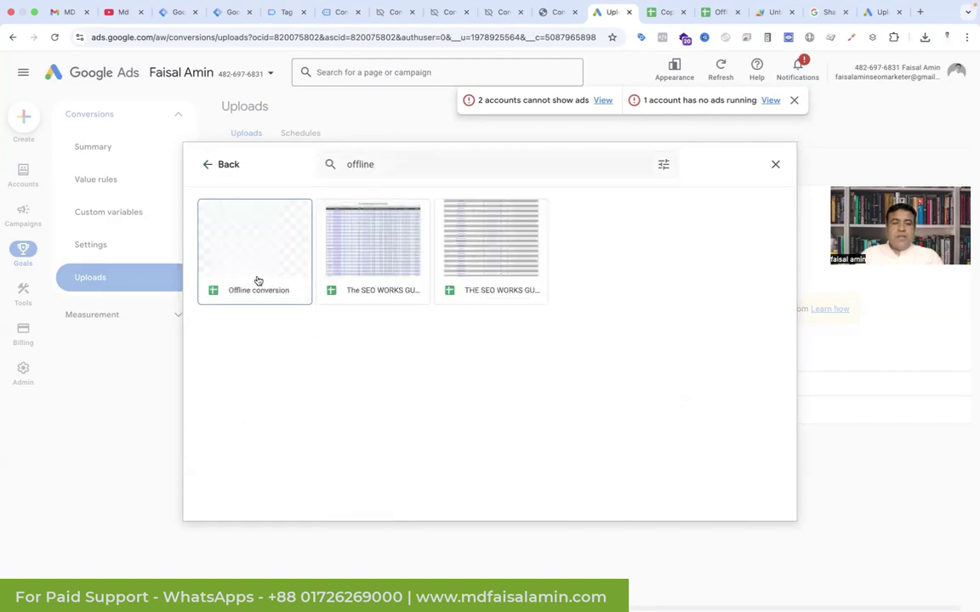
left_click(257, 279)
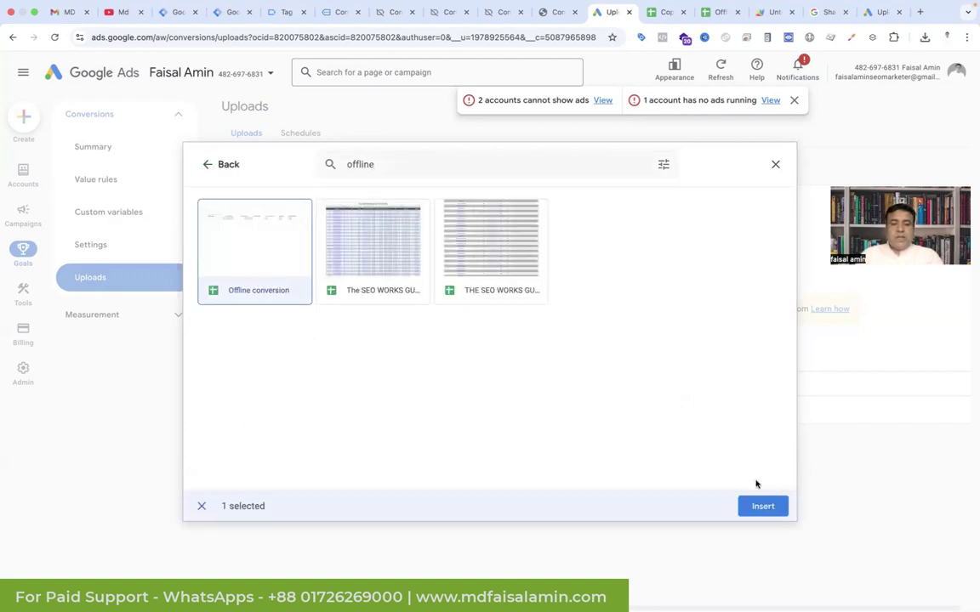
left_click(763, 506)
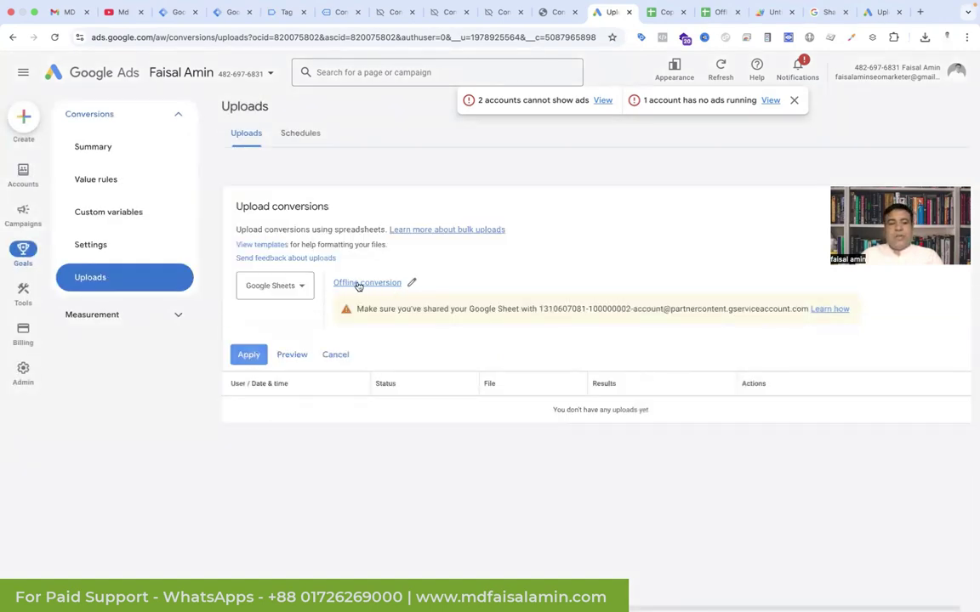
left_click(253, 355)
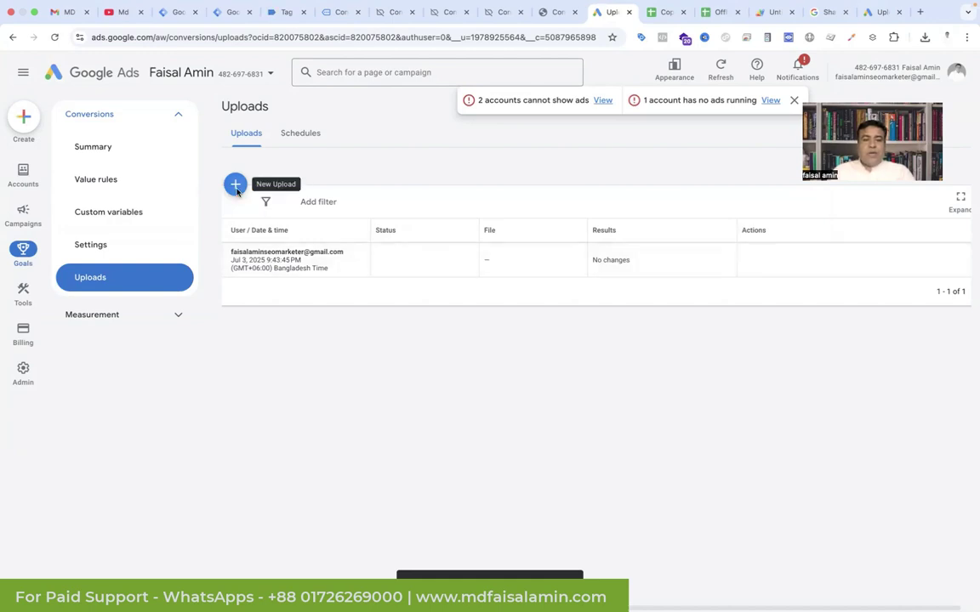
Step: Create a new upload schedule with Google Sheets as its source
left_click(310, 134)
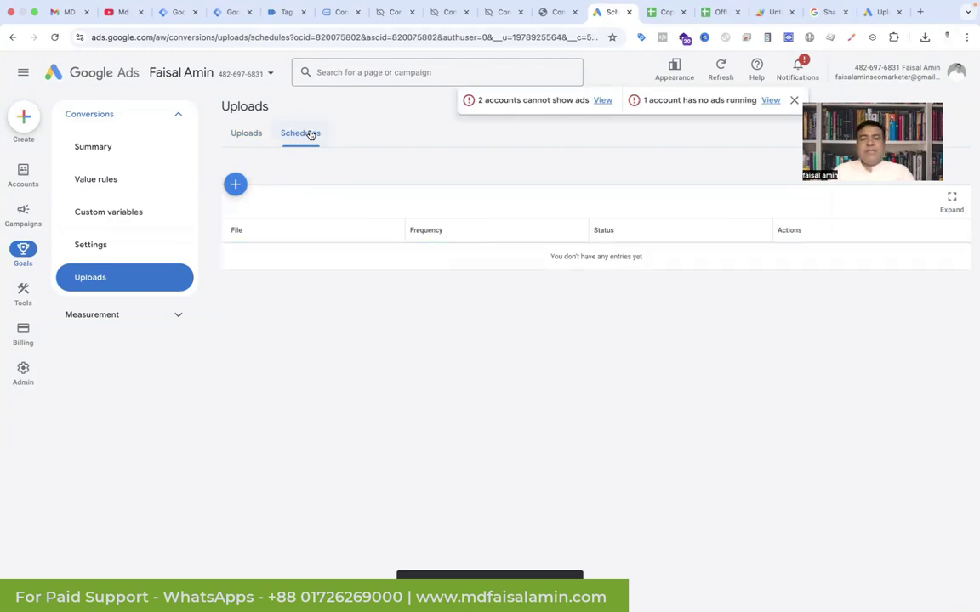
left_click(236, 183)
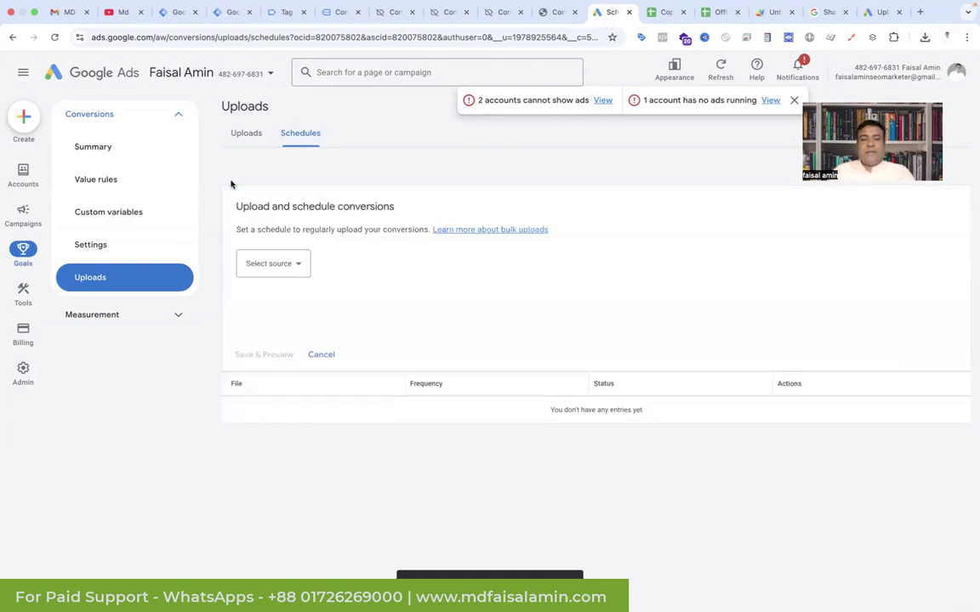
left_click(284, 263)
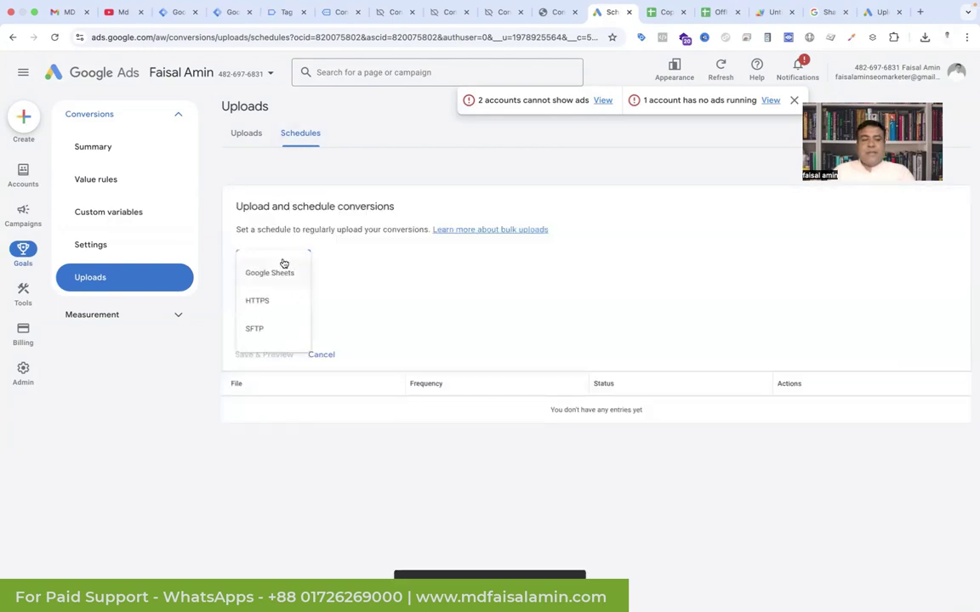
left_click(279, 284)
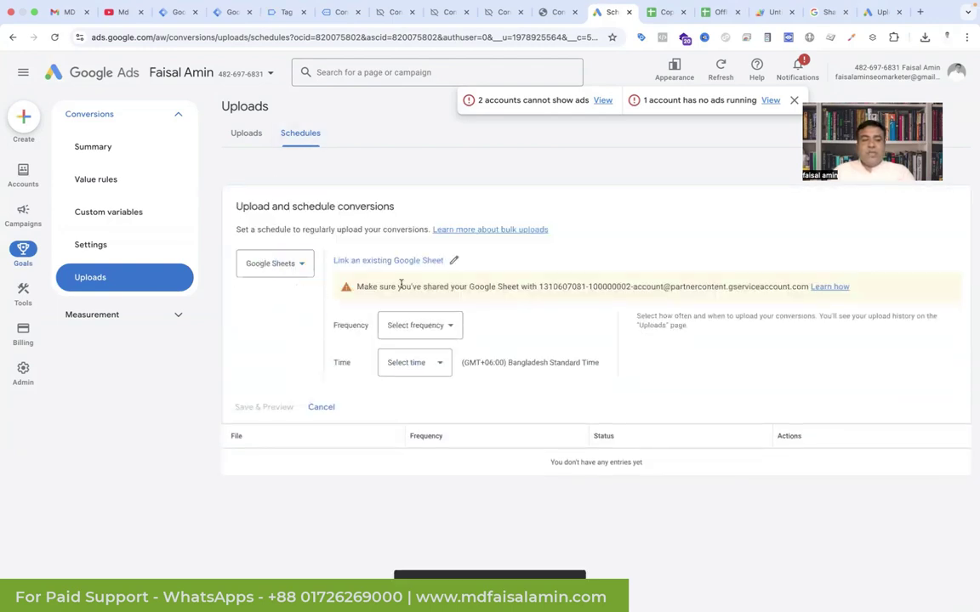
Step: Set the schedule to every 24 hours at 2:00 PM, then return to Summary
left_click(454, 328)
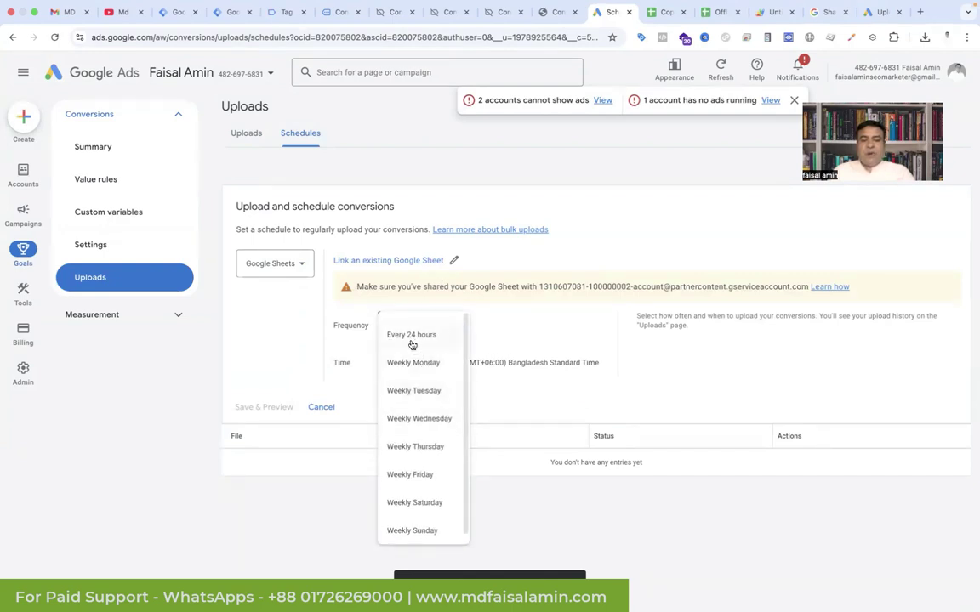
left_click(412, 340)
left_click(446, 368)
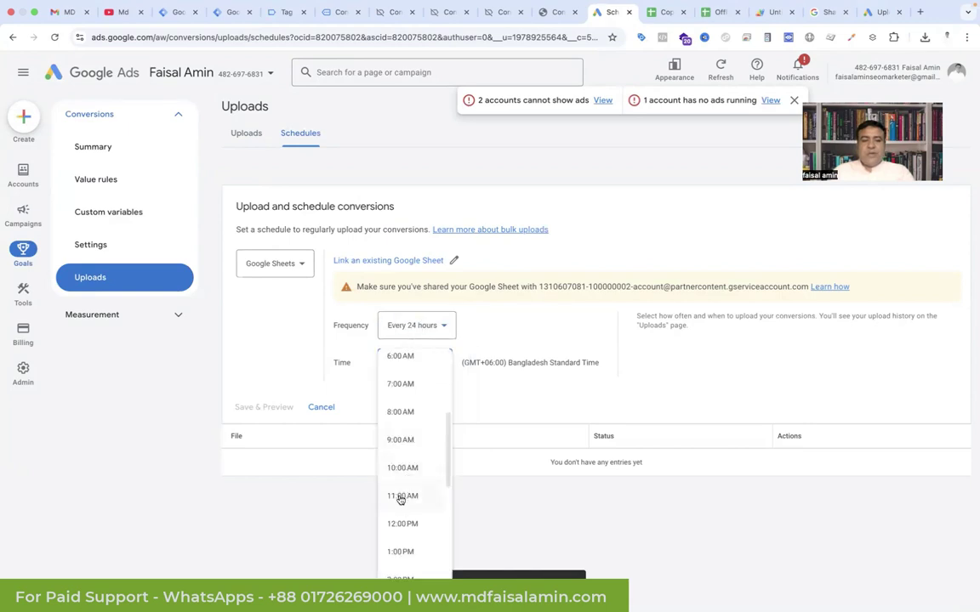
left_click_drag(447, 423, 507, 416)
left_click(401, 396)
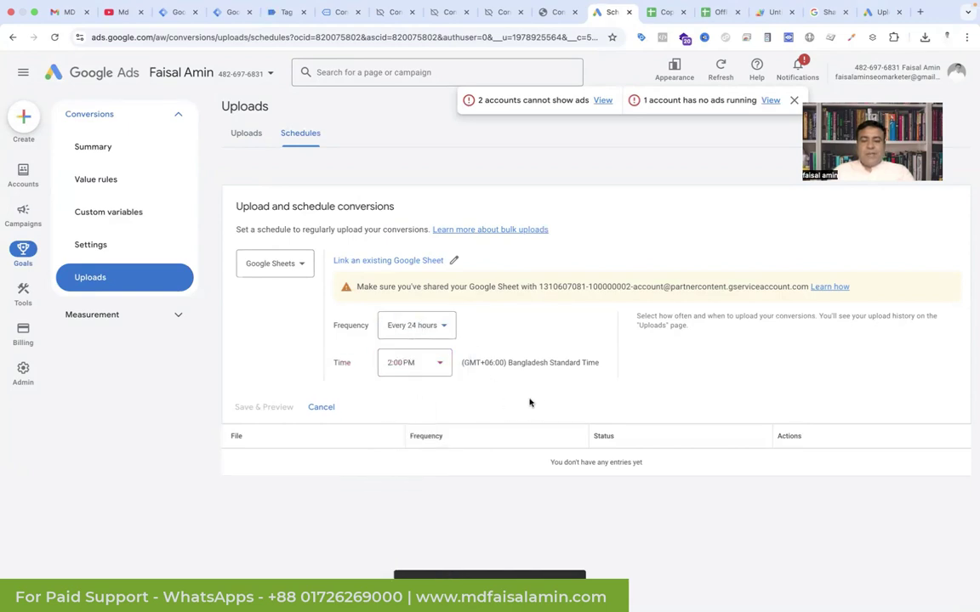
left_click(320, 407)
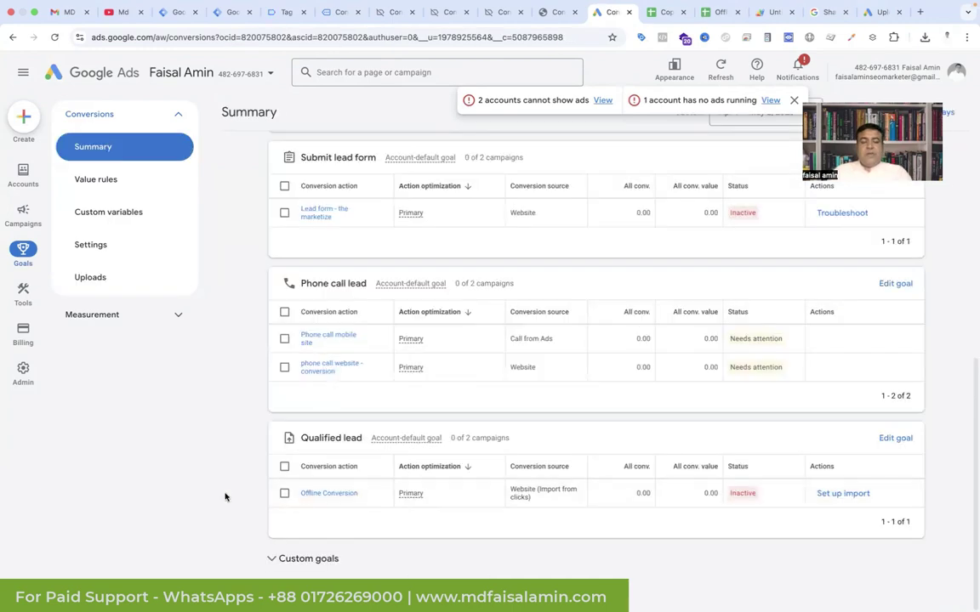